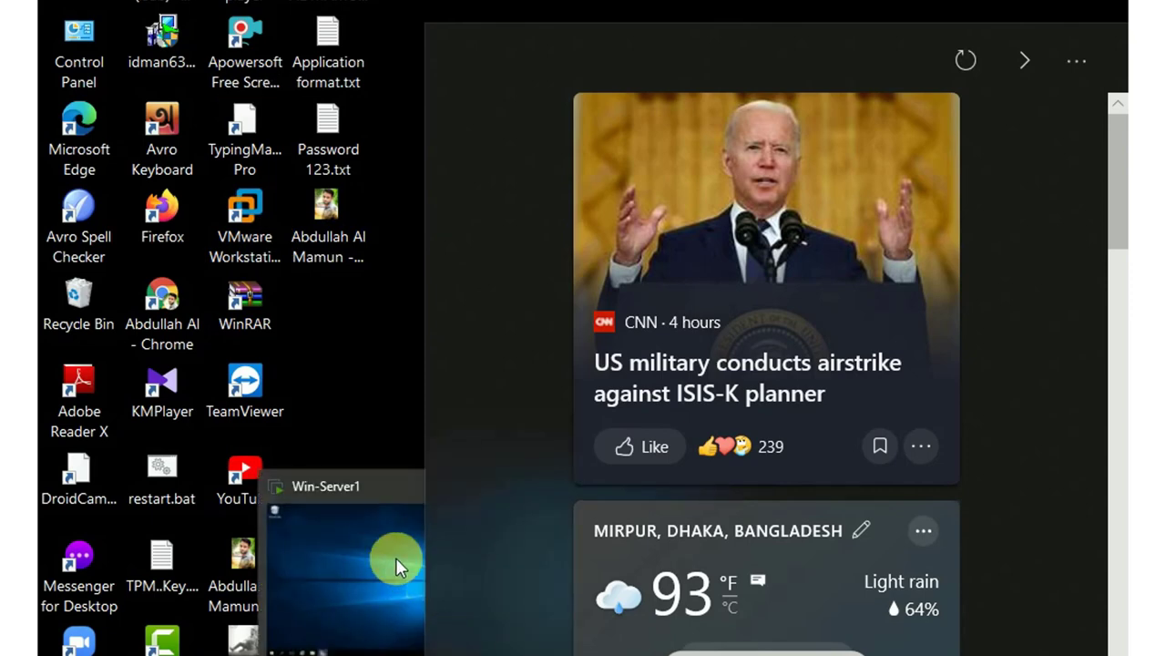
Step: Switch to the Win-Server1 virtual machine in VMware Workstation and dismiss the news and weather panel covering it
left_click(395, 557)
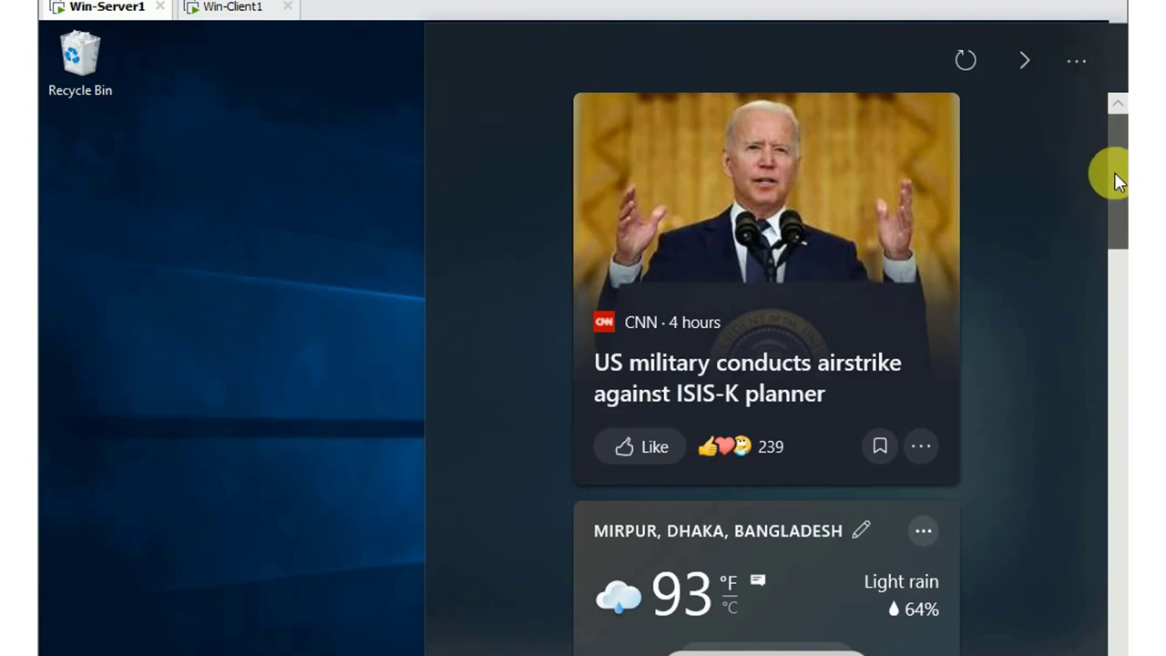
left_click(356, 311)
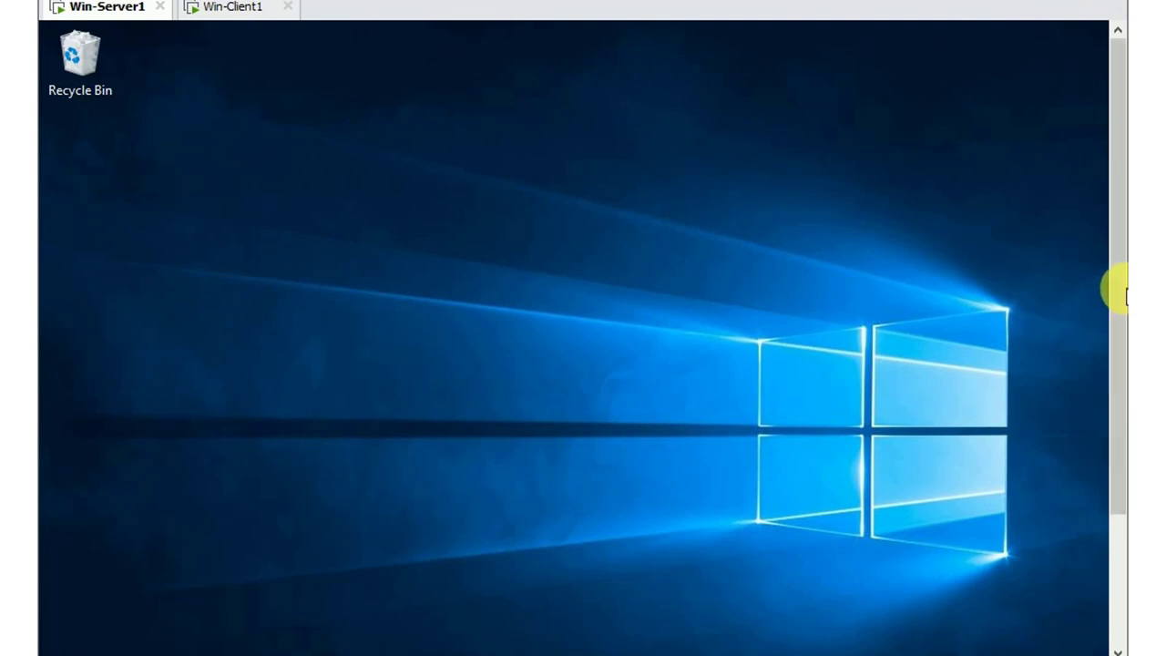
left_click_drag(1118, 292, 1114, 247)
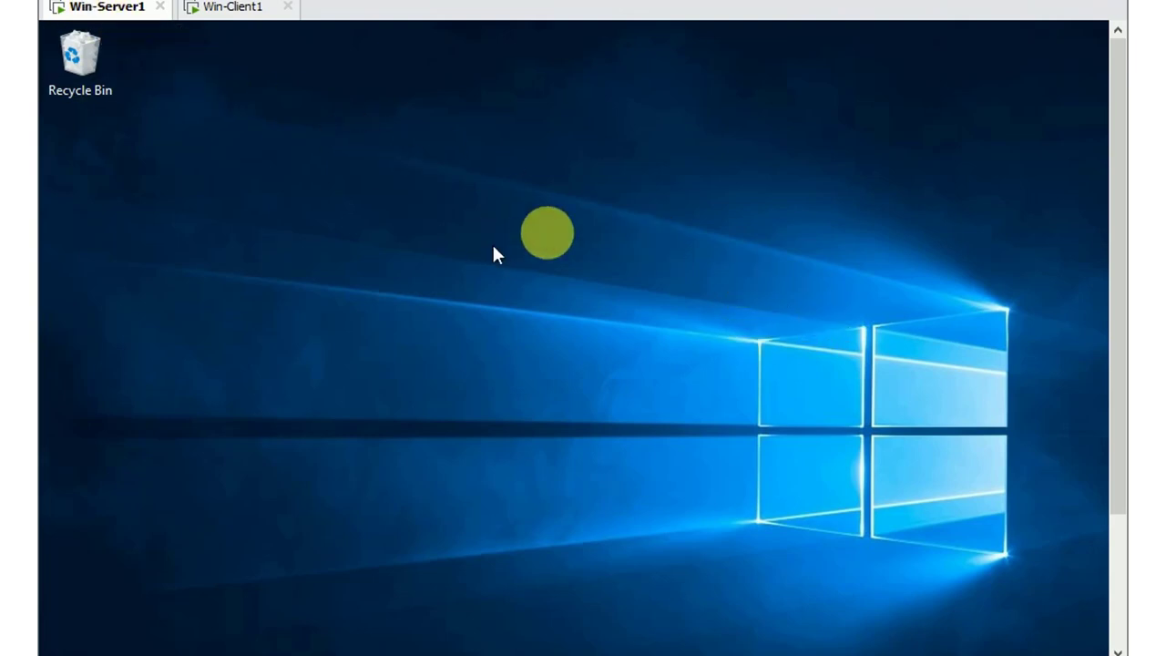
Step: Open Local Disk (C:) in File Explorer on the server
left_click_drag(1117, 134, 1046, 310)
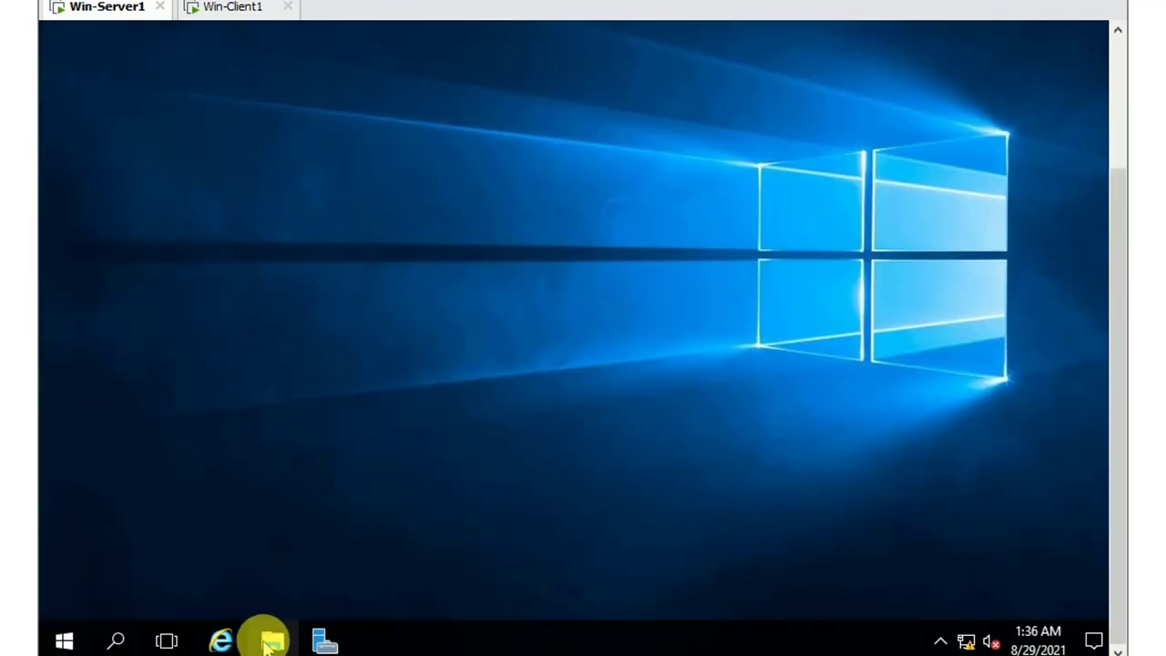
left_click(272, 641)
left_click(272, 642)
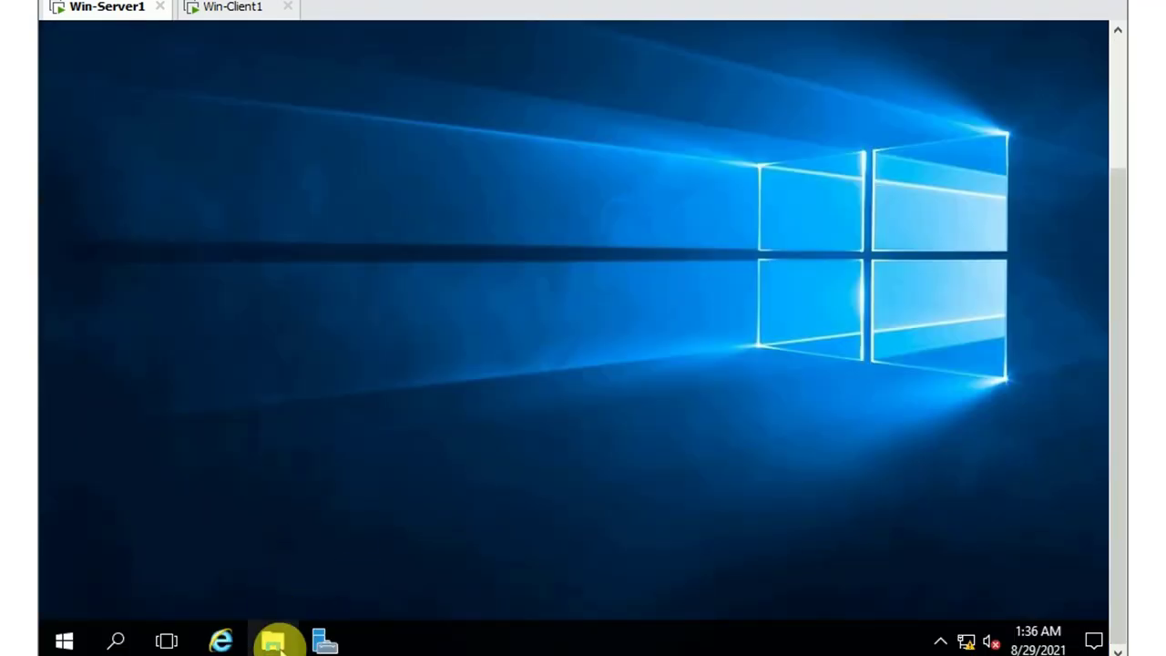
left_click(273, 642)
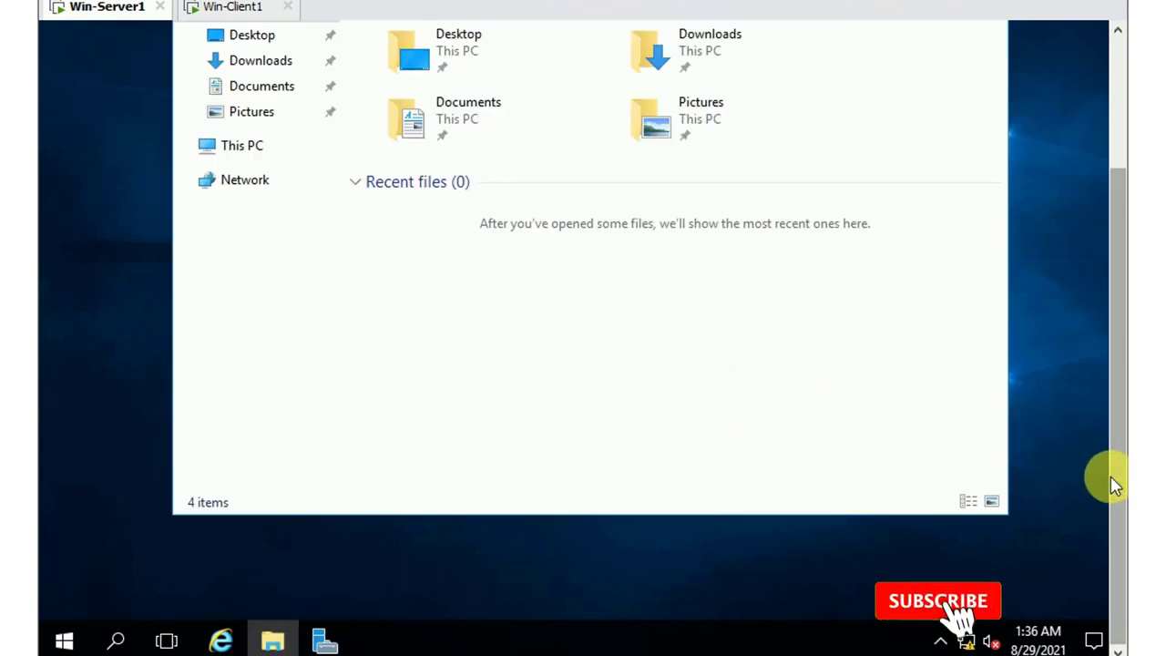
left_click_drag(1112, 482, 1117, 350)
left_click(244, 323)
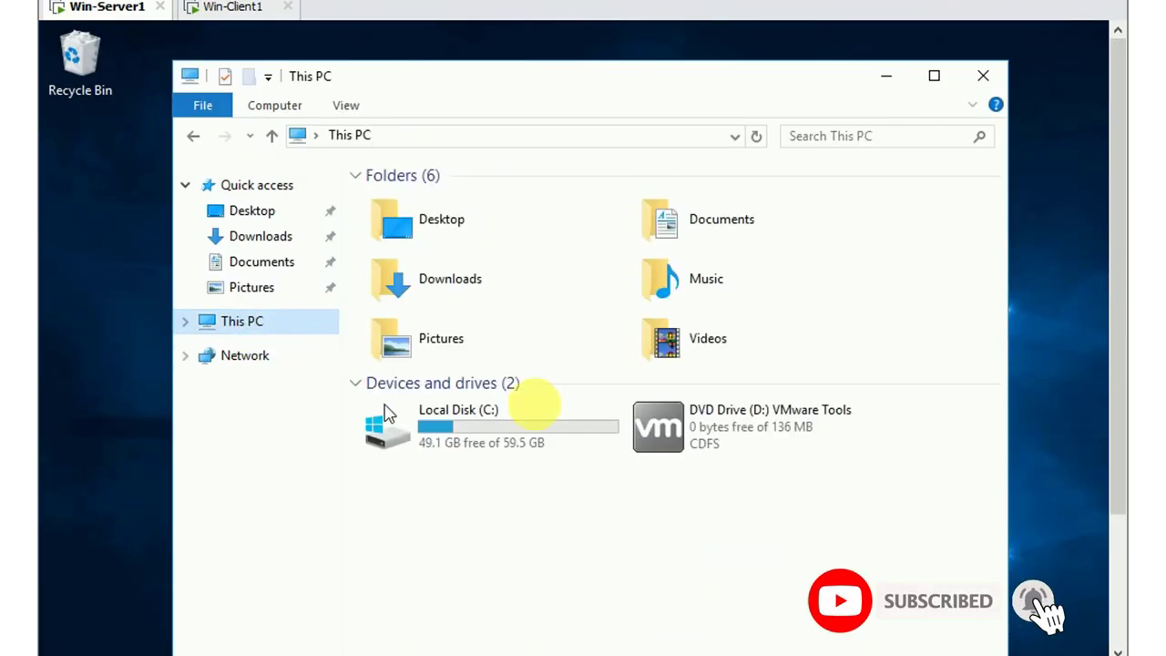
double_click(499, 424)
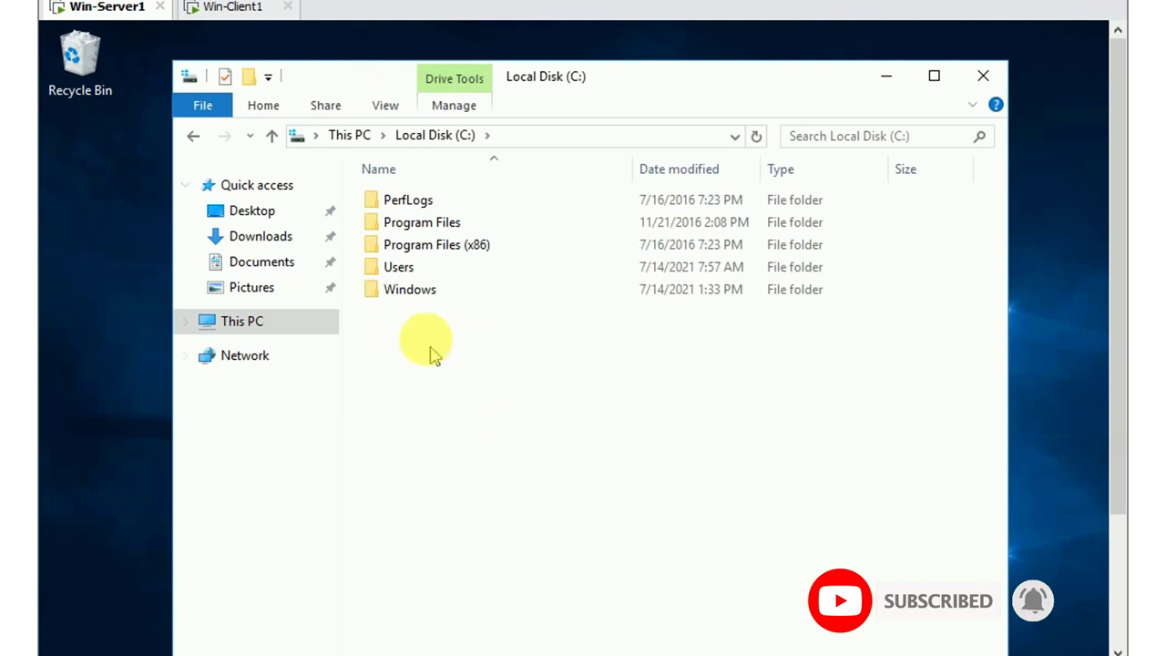
Step: Create a new folder named "Share For IT" on Local Disk (C:)
right_click(423, 326)
mouse_move(541, 552)
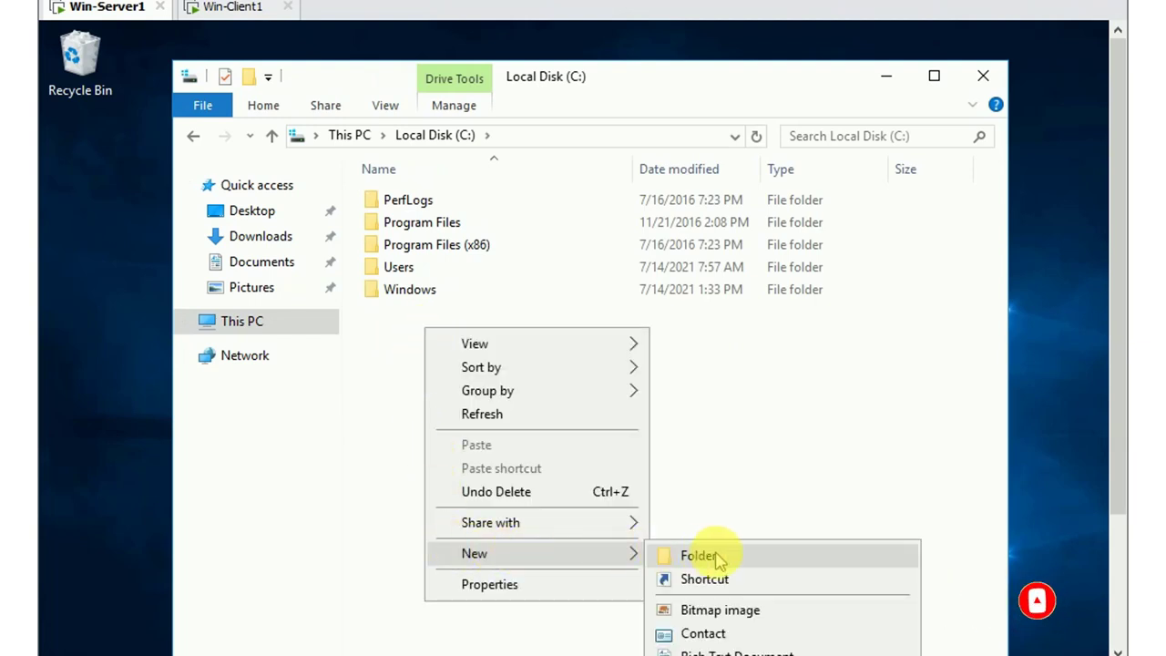
left_click(707, 554)
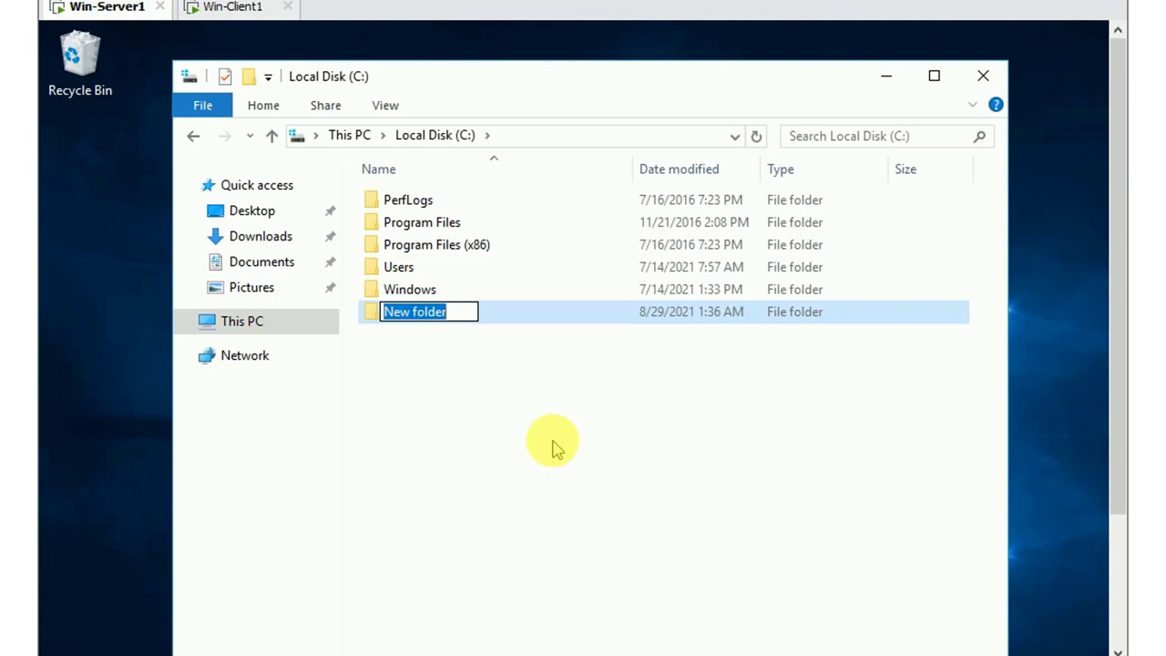
key("BackSpace")
type("S")
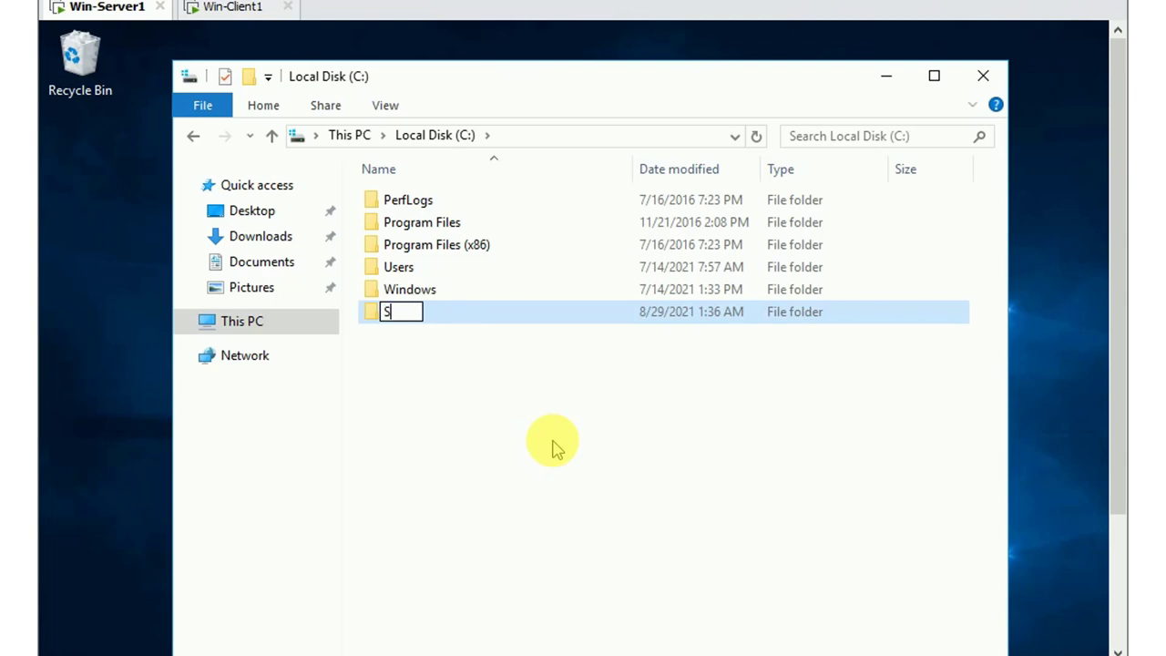
type("hare ")
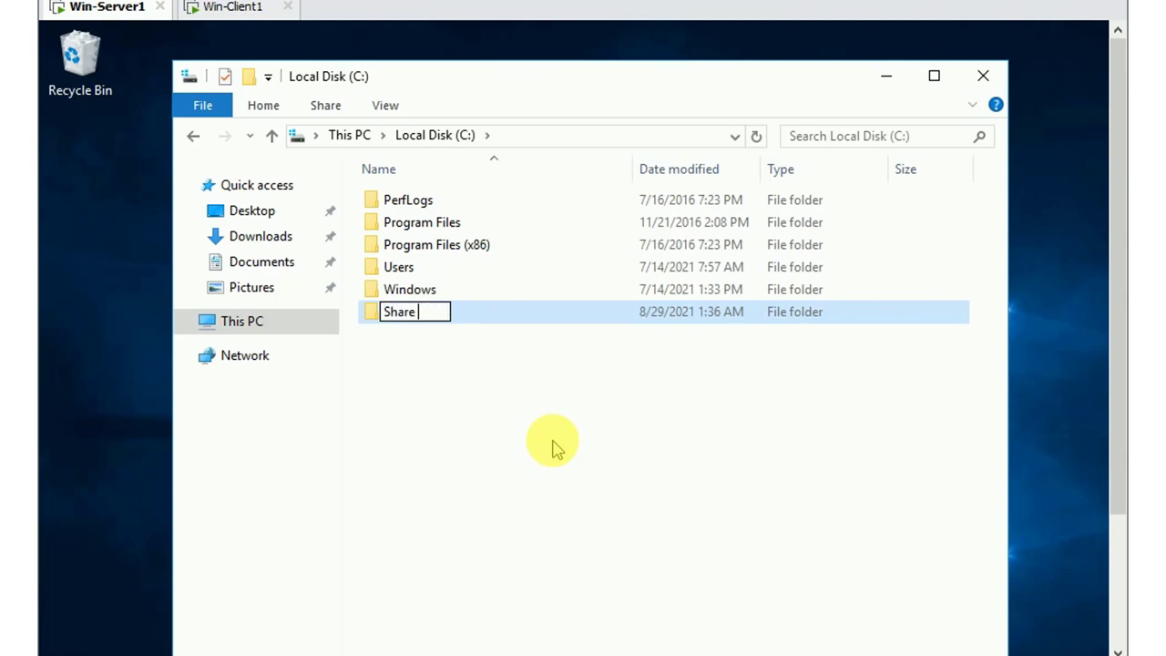
type("For IT")
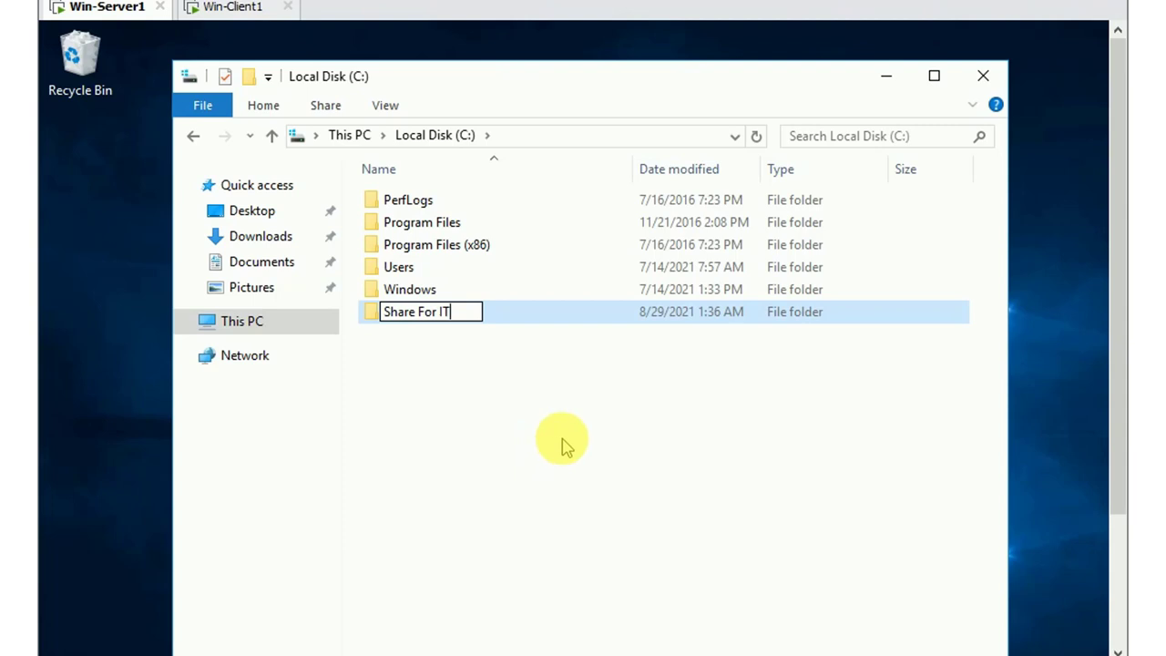
left_click(561, 446)
right_click(476, 312)
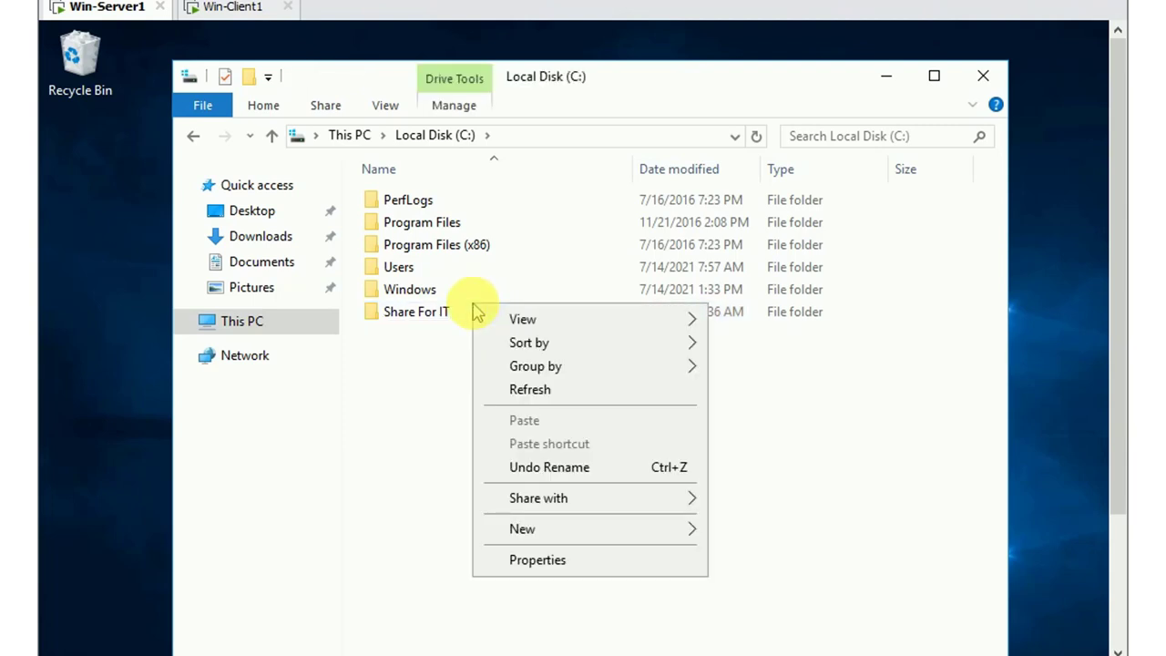
left_click(574, 566)
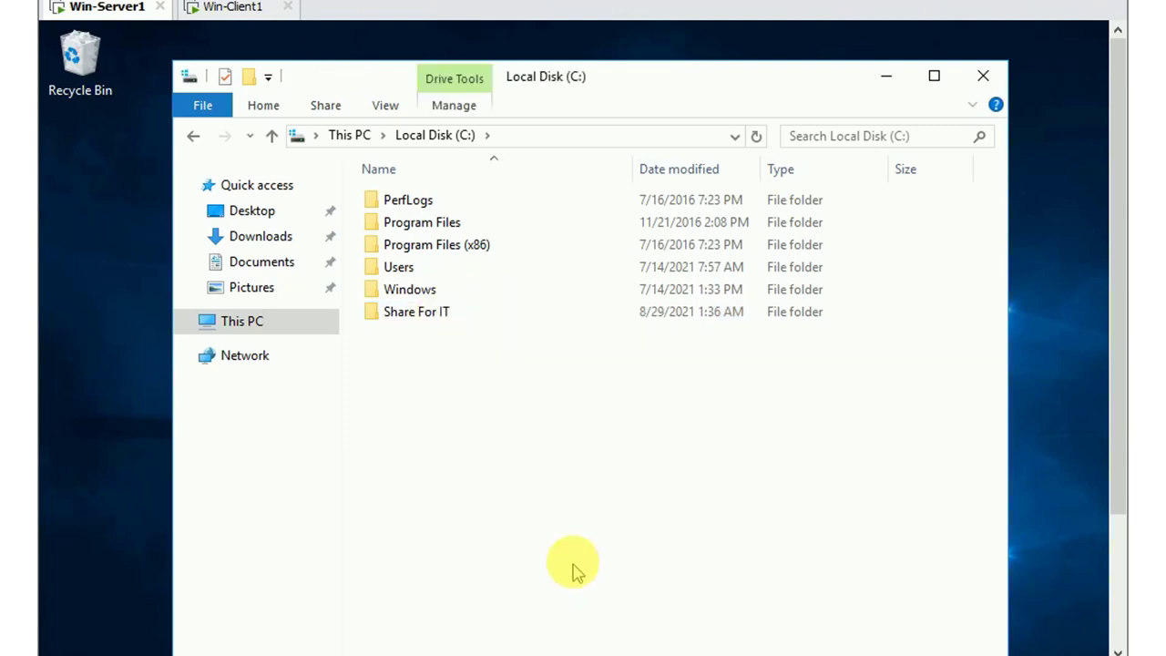
left_click(547, 173)
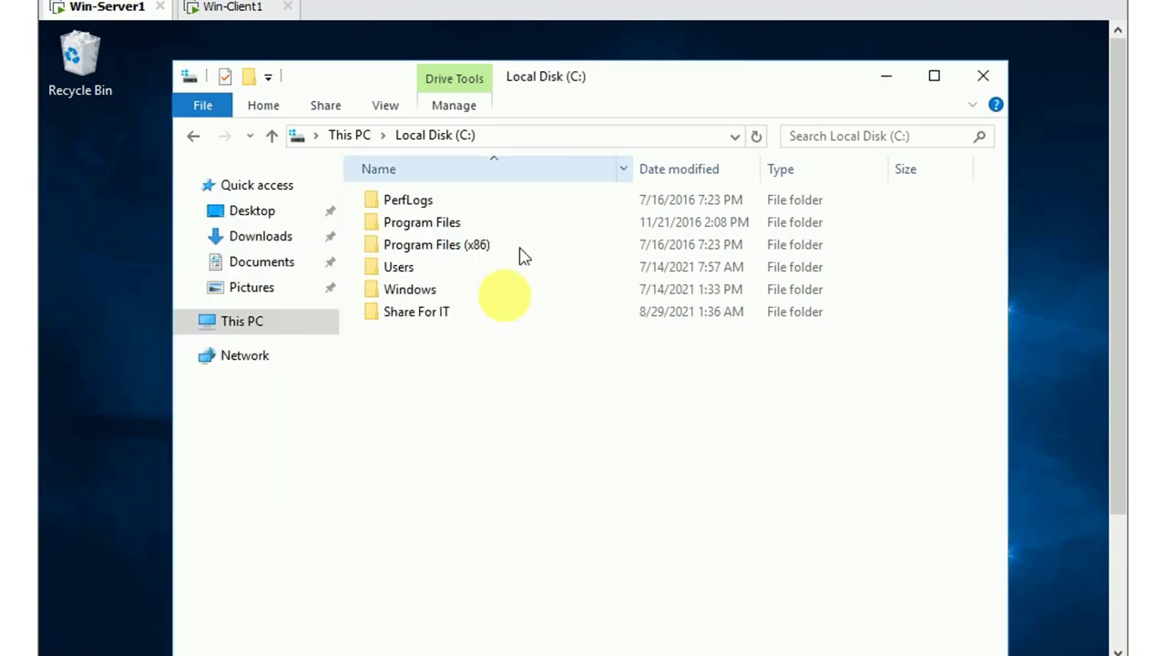
left_click(497, 325)
right_click(495, 319)
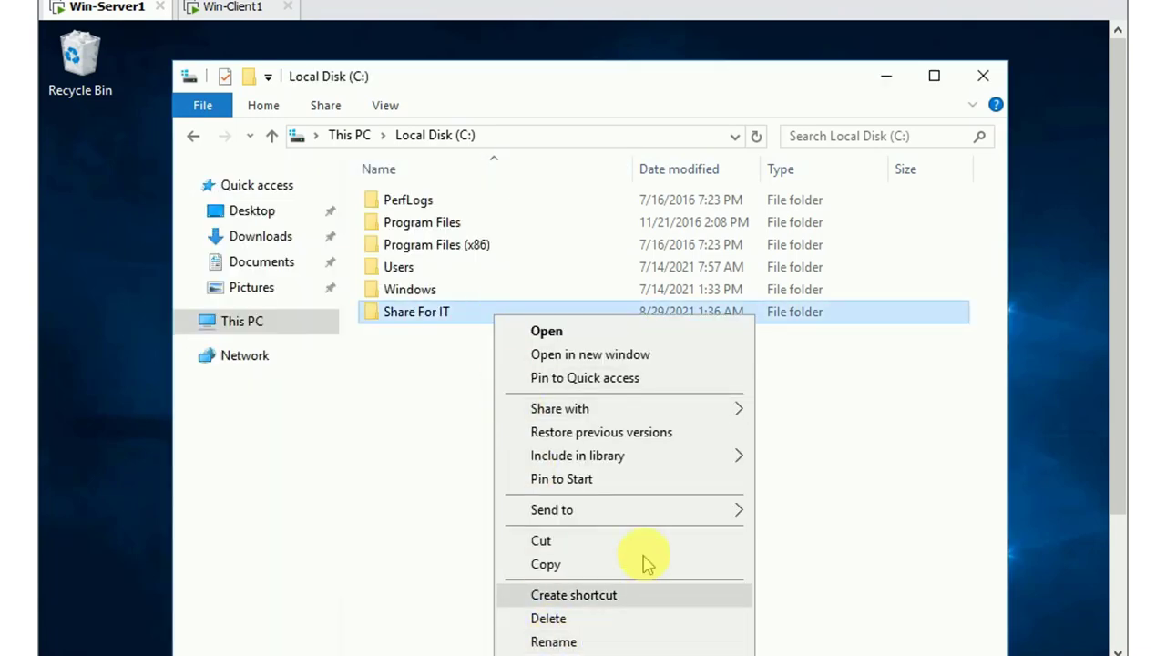
scroll(1124, 339, "down", 3)
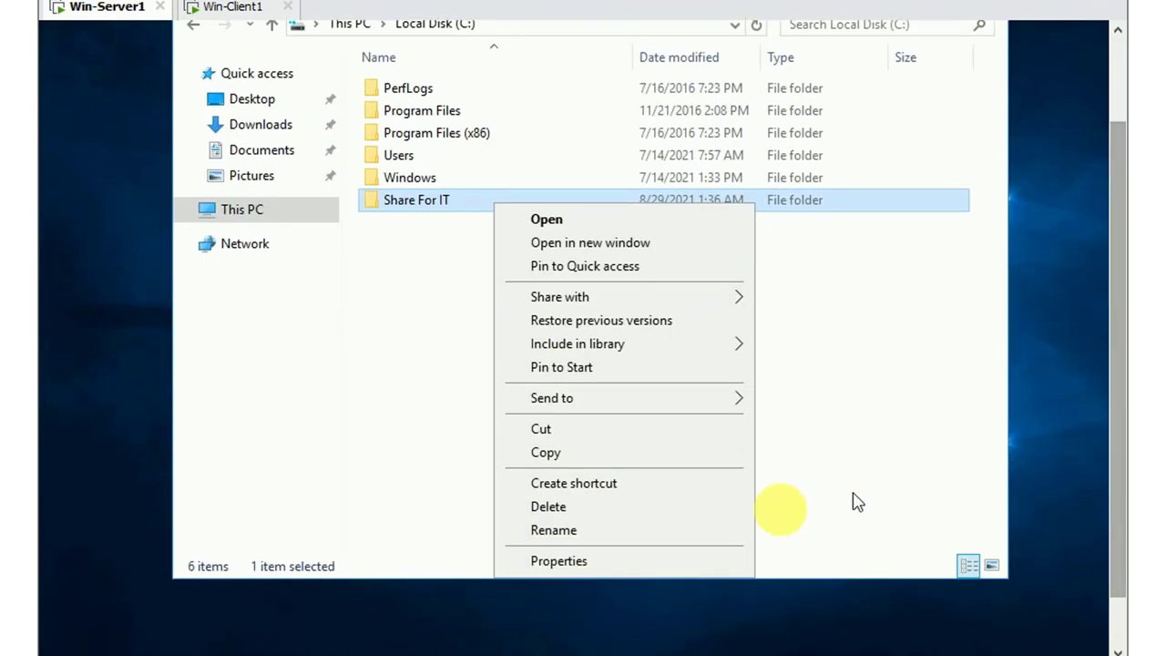
left_click(384, 369)
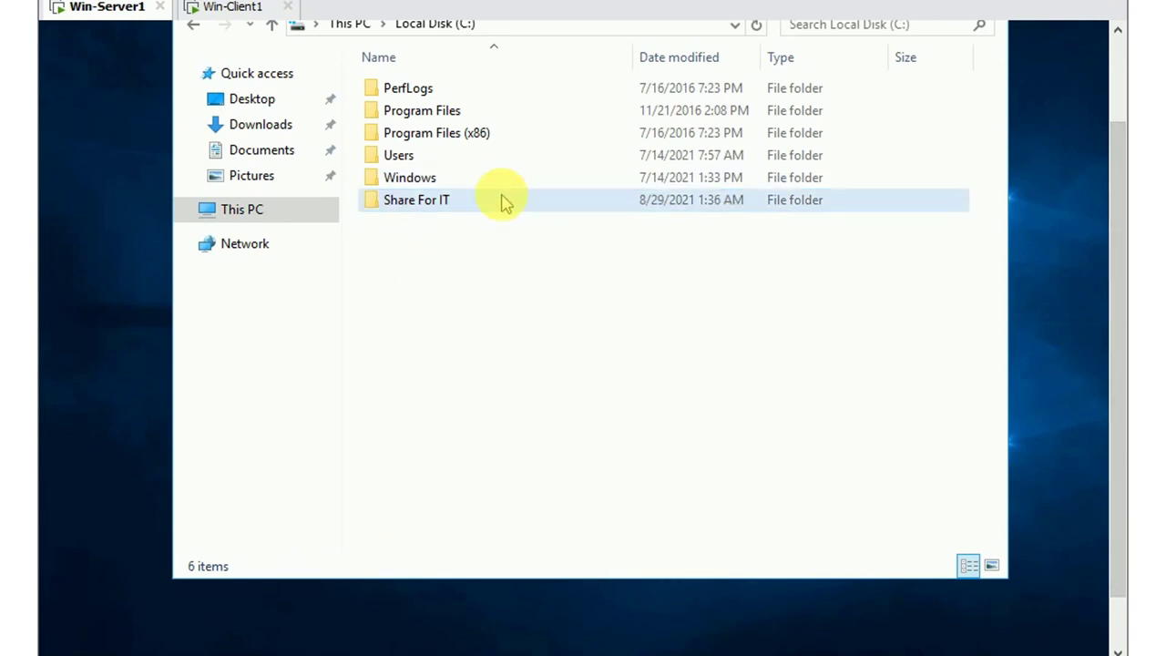
right_click(506, 202)
left_click(915, 385)
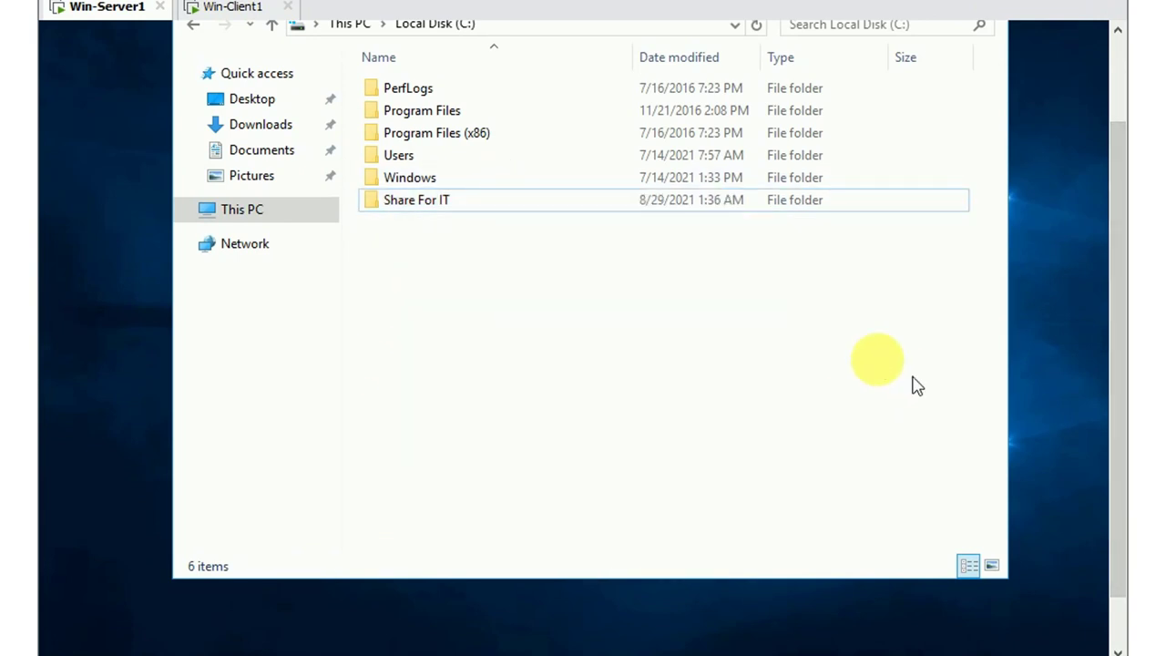
Step: Open the properties of the Share For IT folder and start the File Sharing setup for it
left_click(528, 202)
right_click(528, 203)
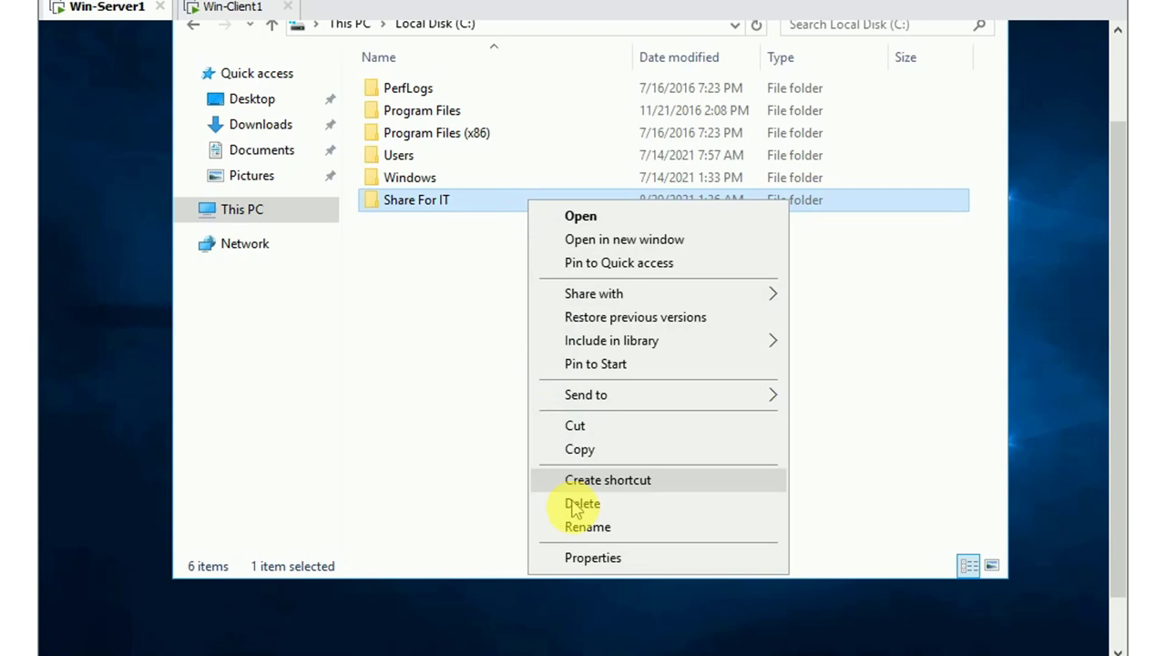
left_click(583, 556)
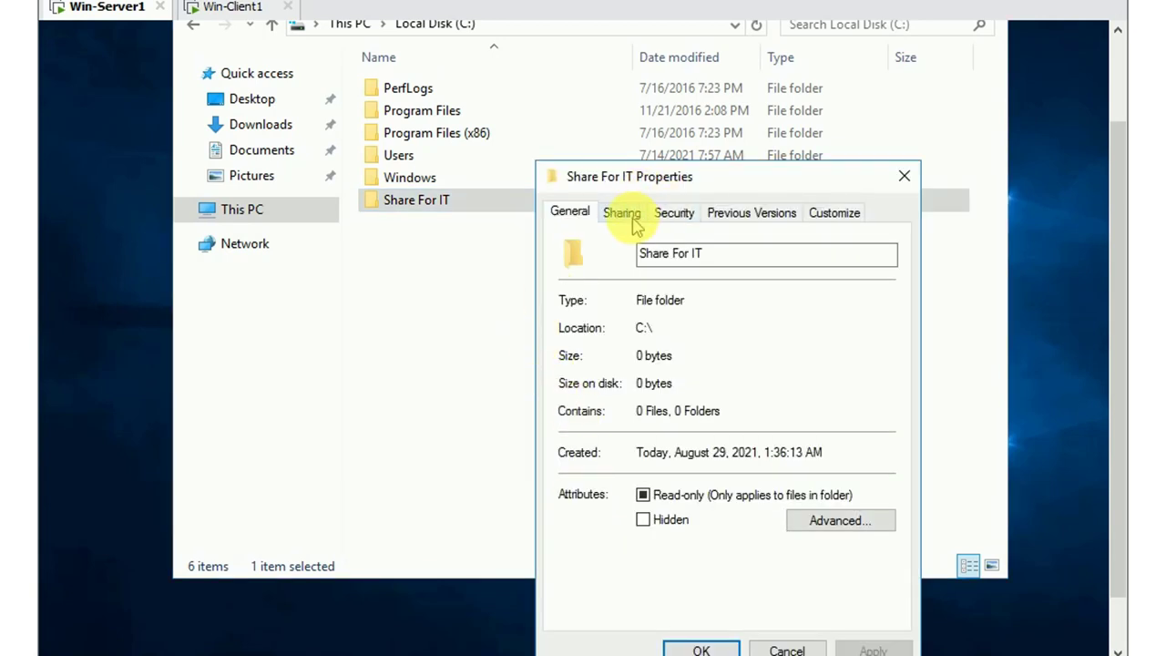
left_click_drag(810, 181, 690, 53)
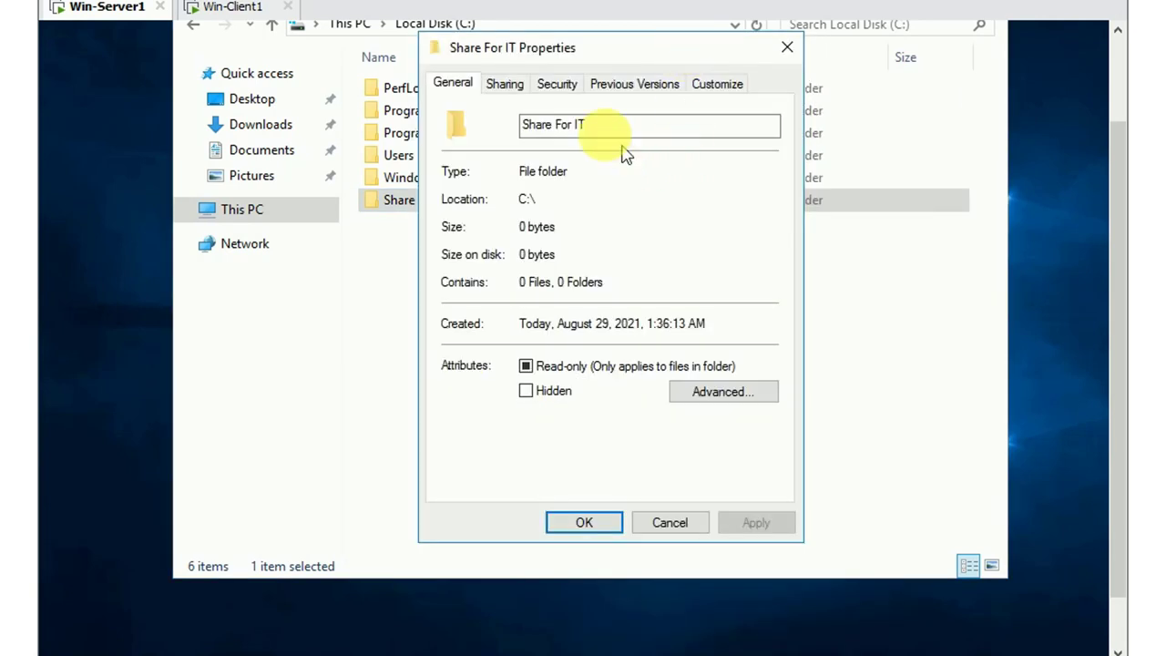
left_click(508, 88)
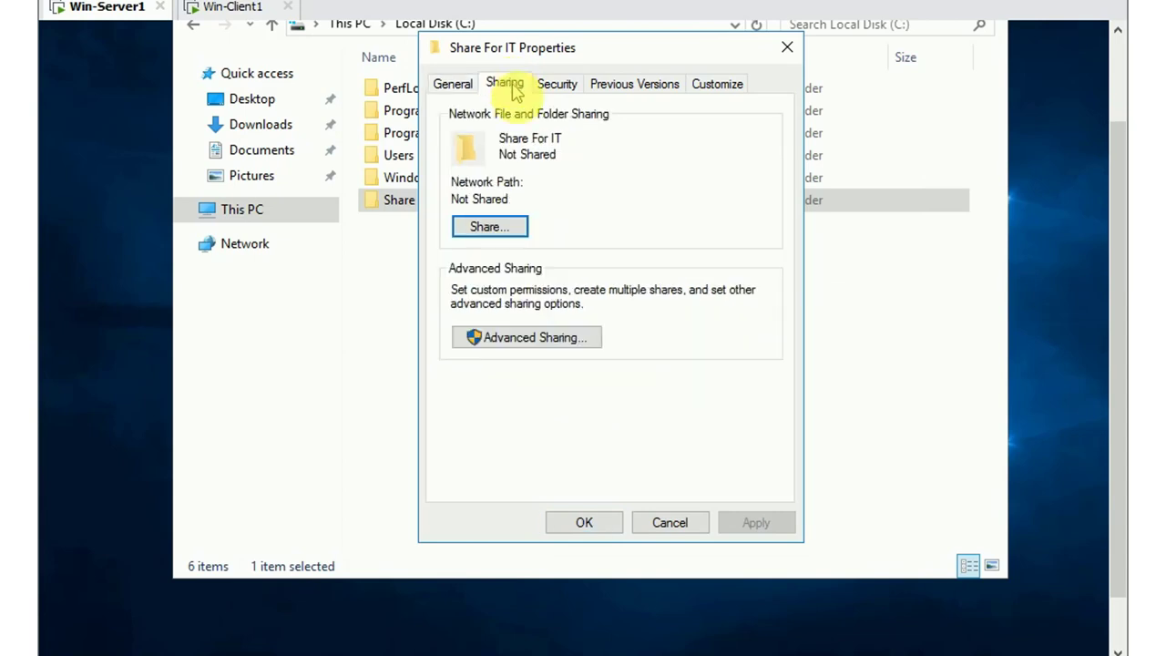
left_click(488, 227)
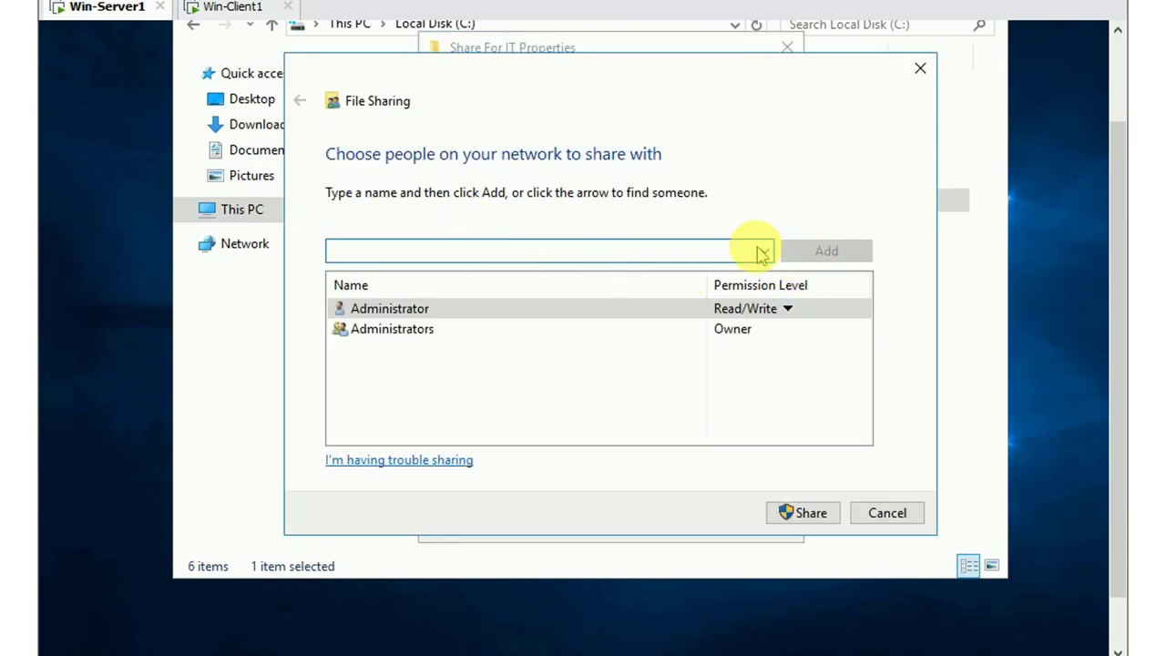
Step: Add Everyone to the people the folder is shared with and set the permission level to Read/Write
left_click(763, 251)
left_click(410, 269)
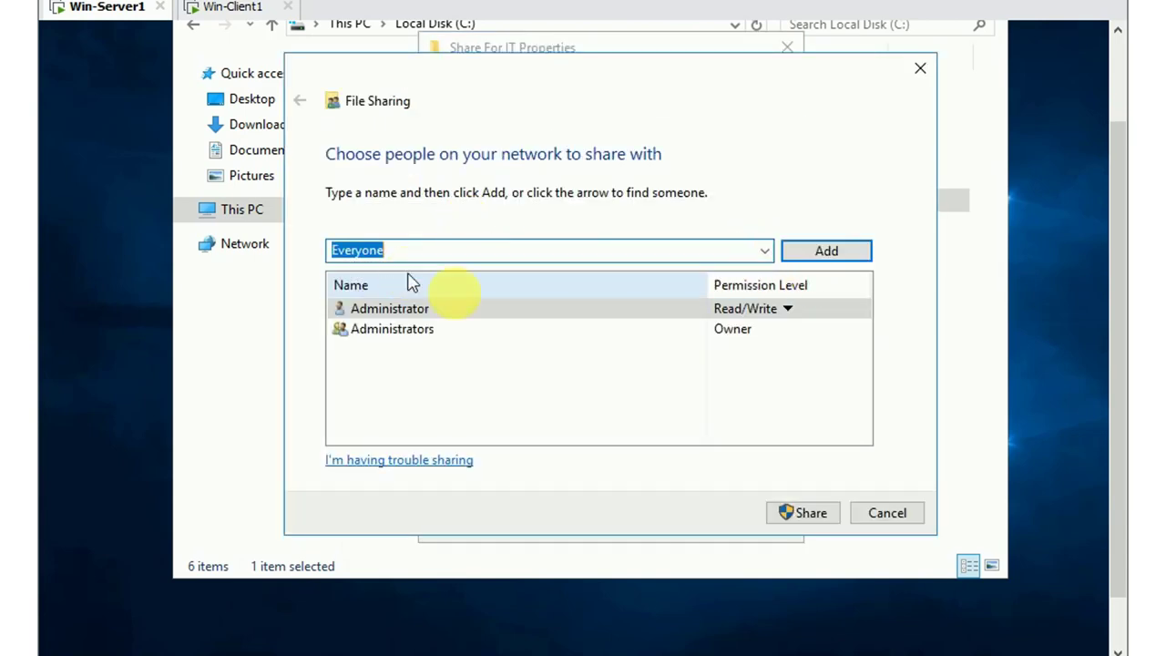
left_click(854, 250)
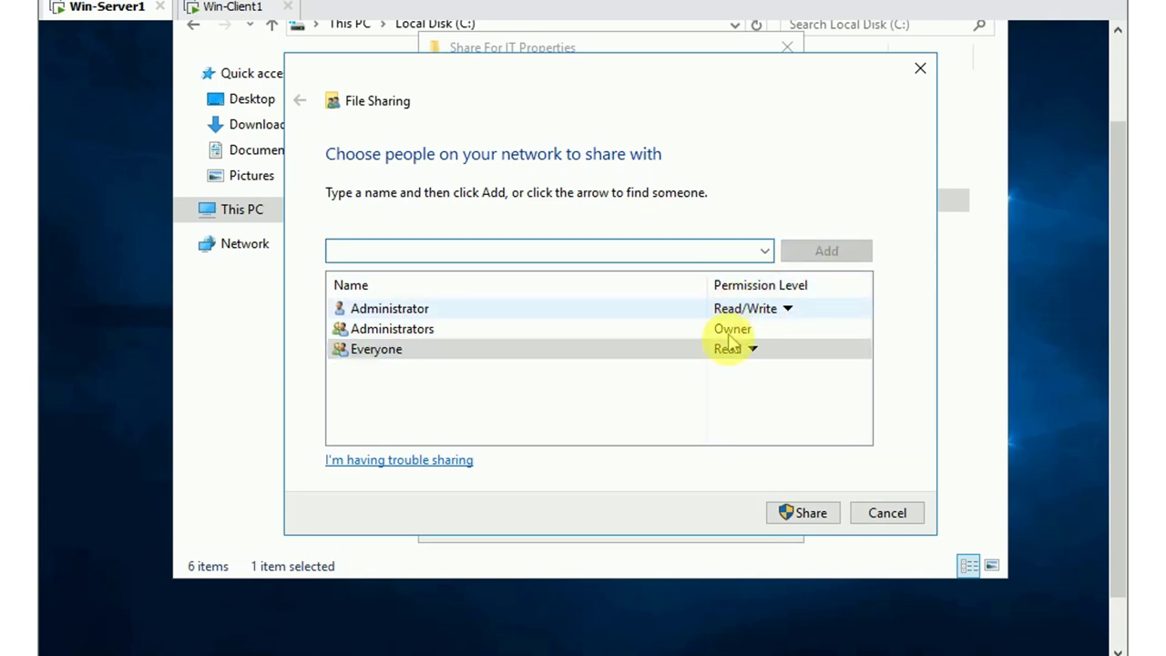
left_click(754, 354)
left_click(829, 376)
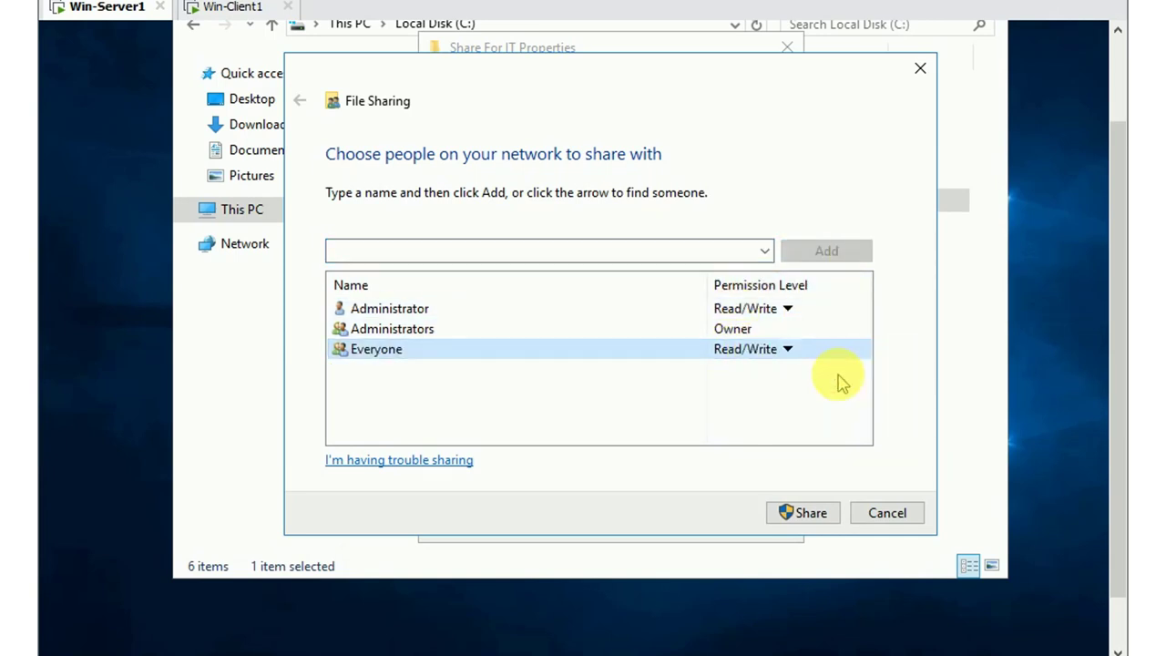
Step: Share the folder, finishing its sharing and properties dialogs, and minimize the File Explorer window
left_click(812, 513)
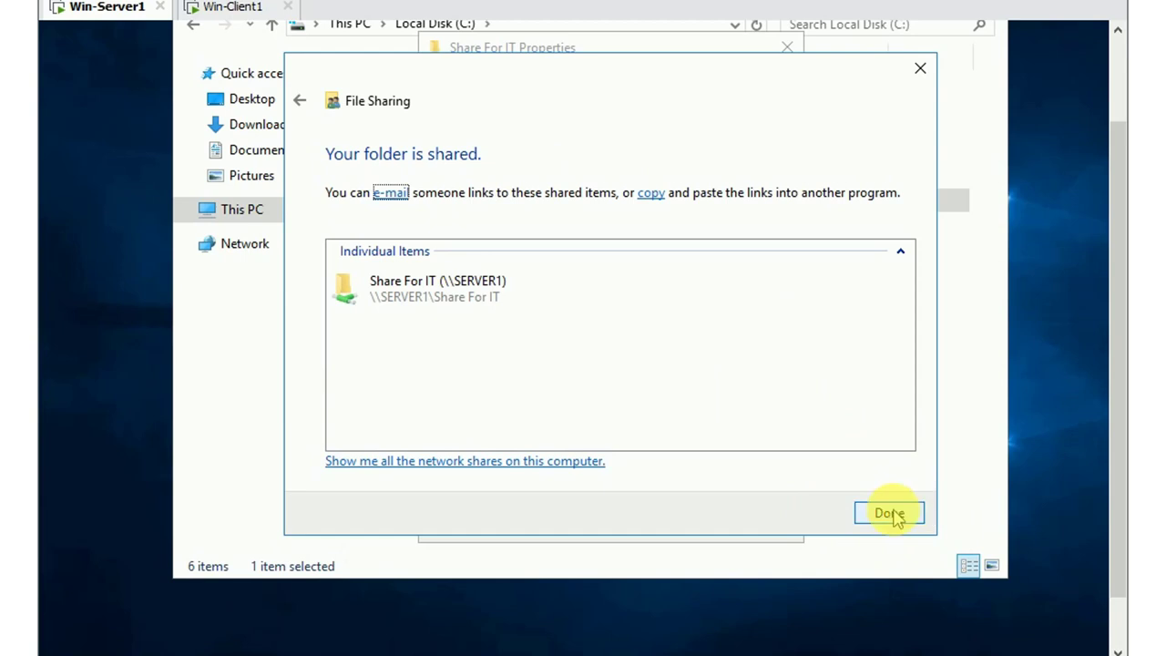
left_click(889, 513)
left_click(588, 521)
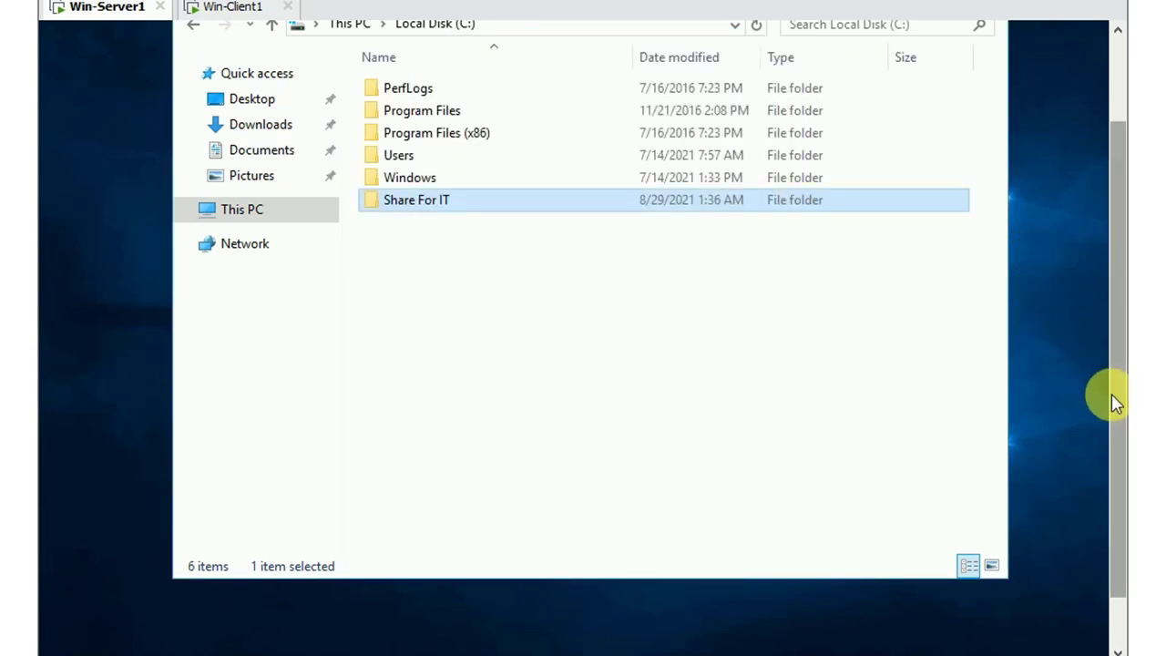
left_click_drag(1116, 401, 1119, 318)
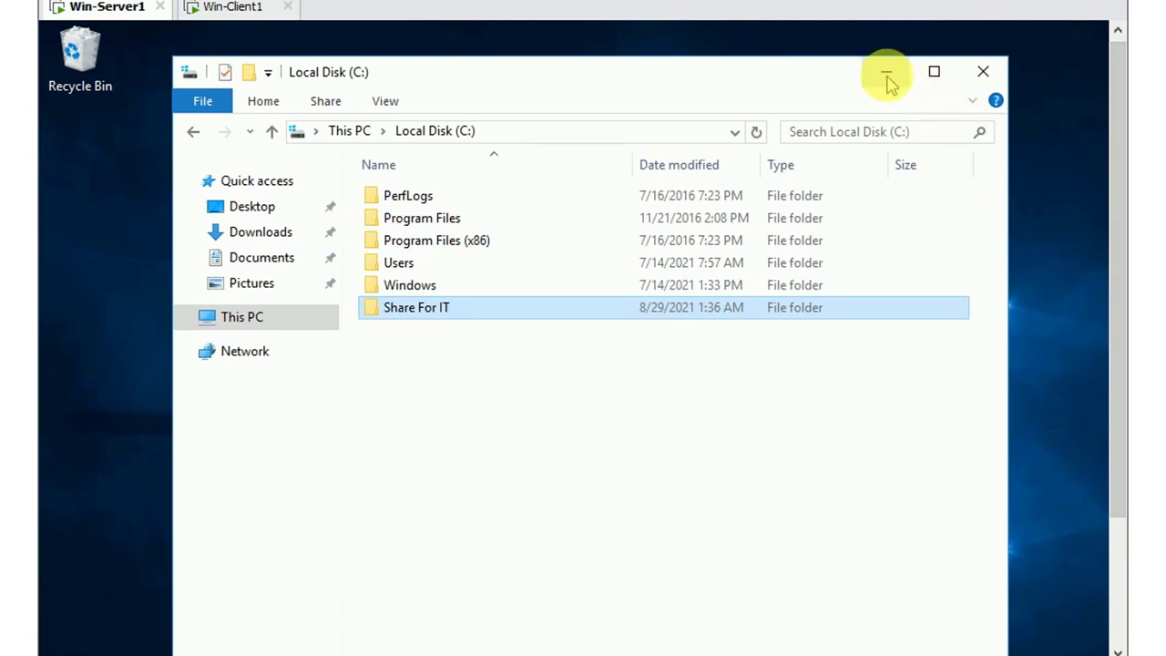
left_click(886, 73)
Step: Bring up Server Manager and open the Group Policy Management console from its administrative tools
left_click_drag(1115, 222, 1121, 375)
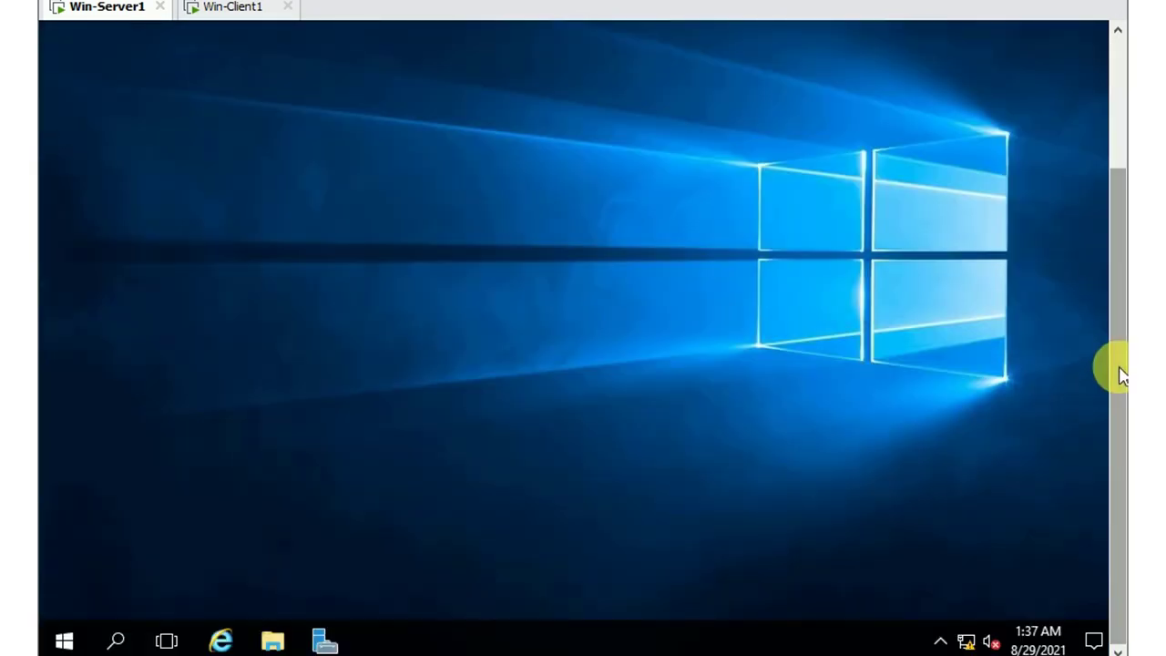
left_click(326, 638)
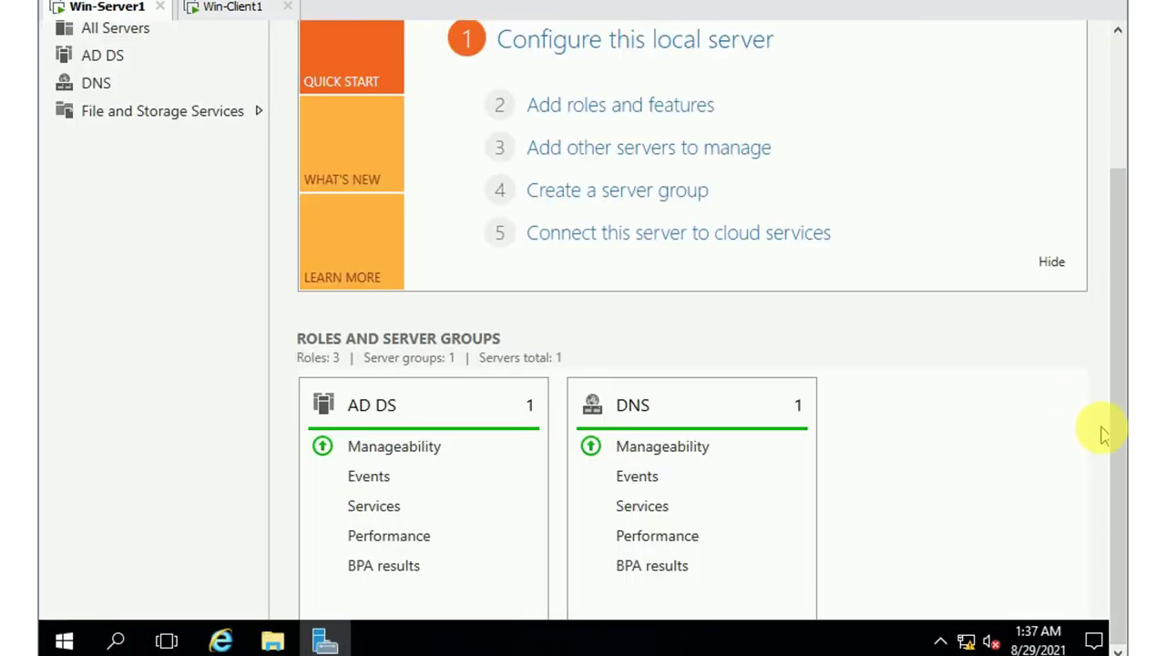
left_click_drag(1114, 443, 1120, 292)
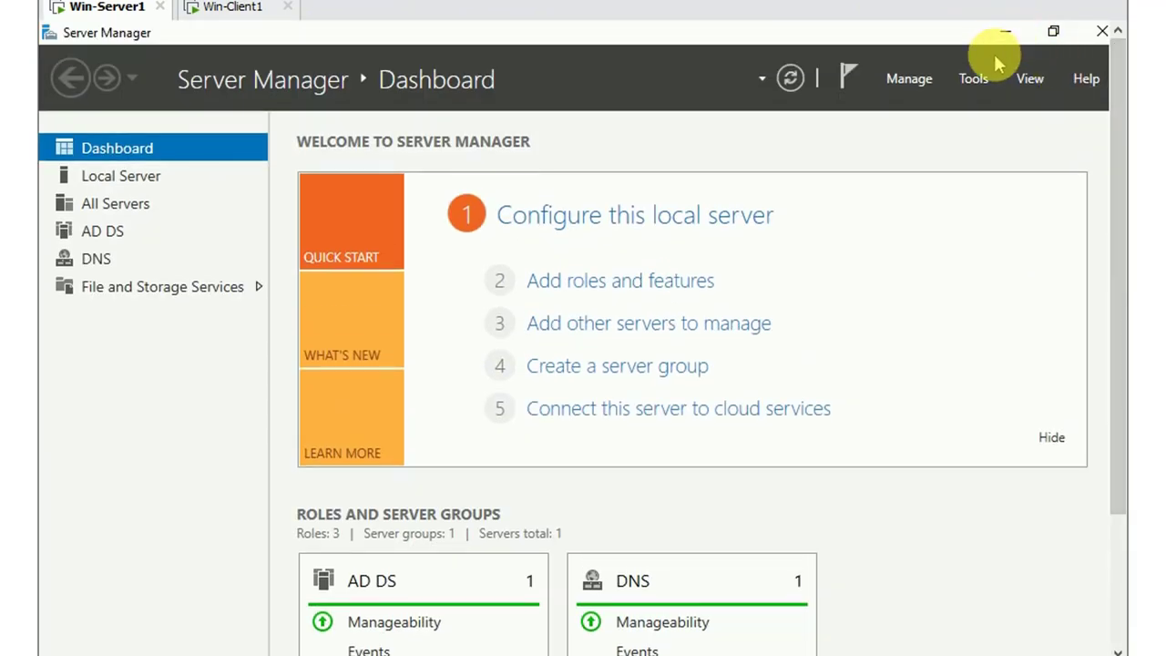
left_click(972, 78)
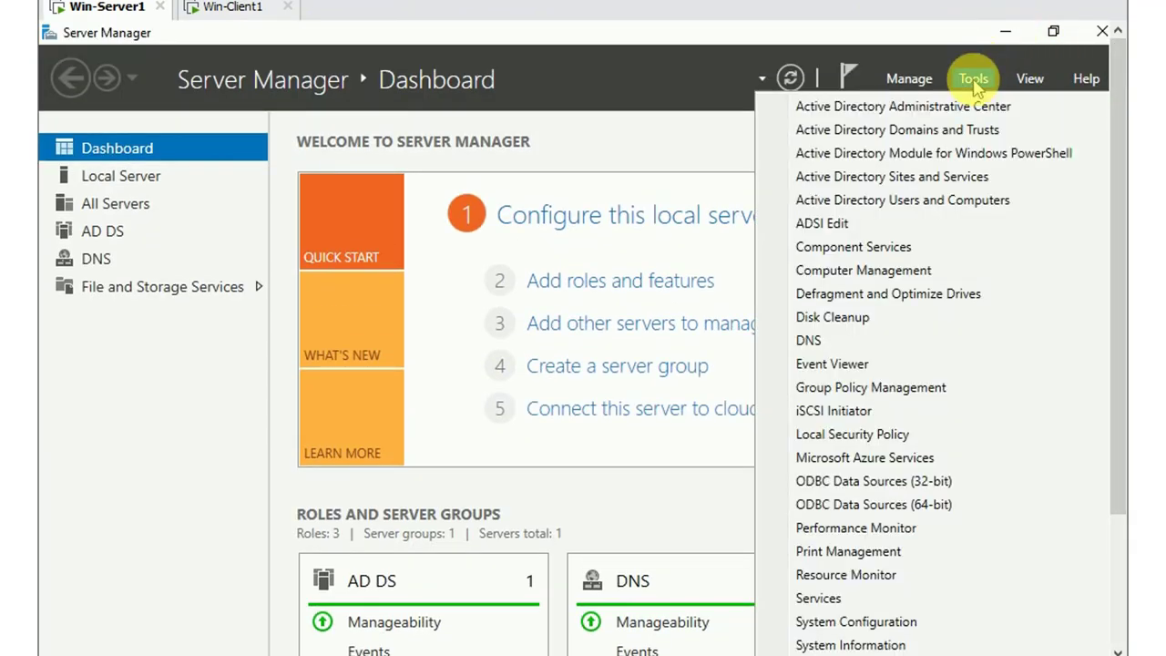
left_click(870, 392)
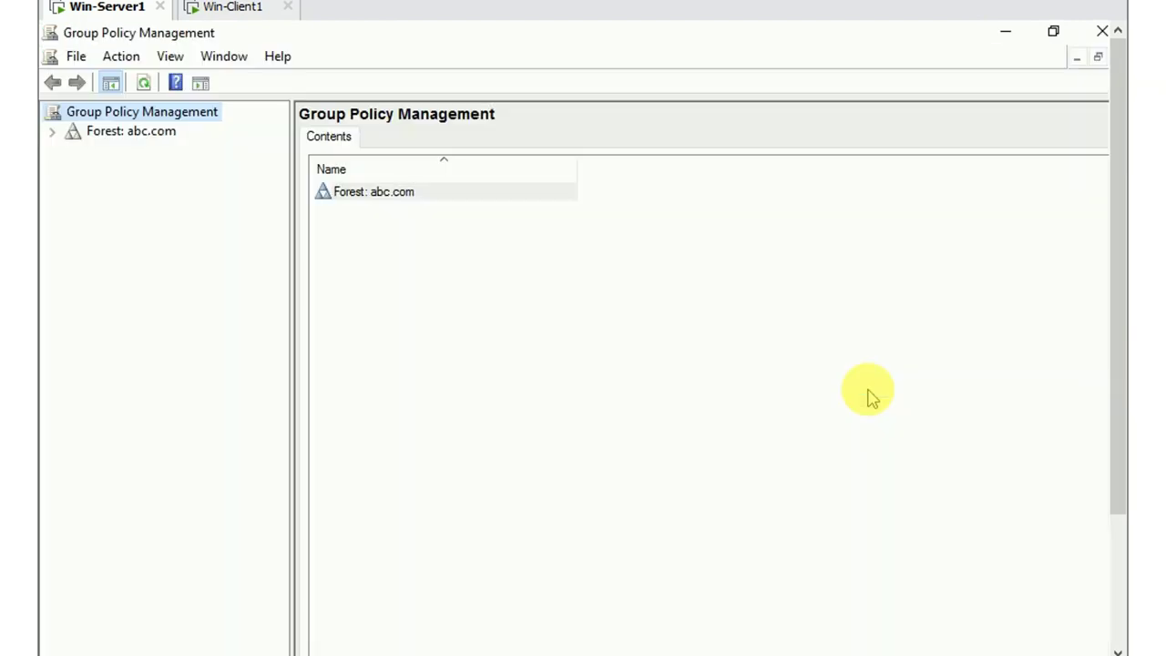
Step: Create a GPO named "Map Network Drive" in the abc.com domain and link it there
left_click(52, 133)
left_click(72, 151)
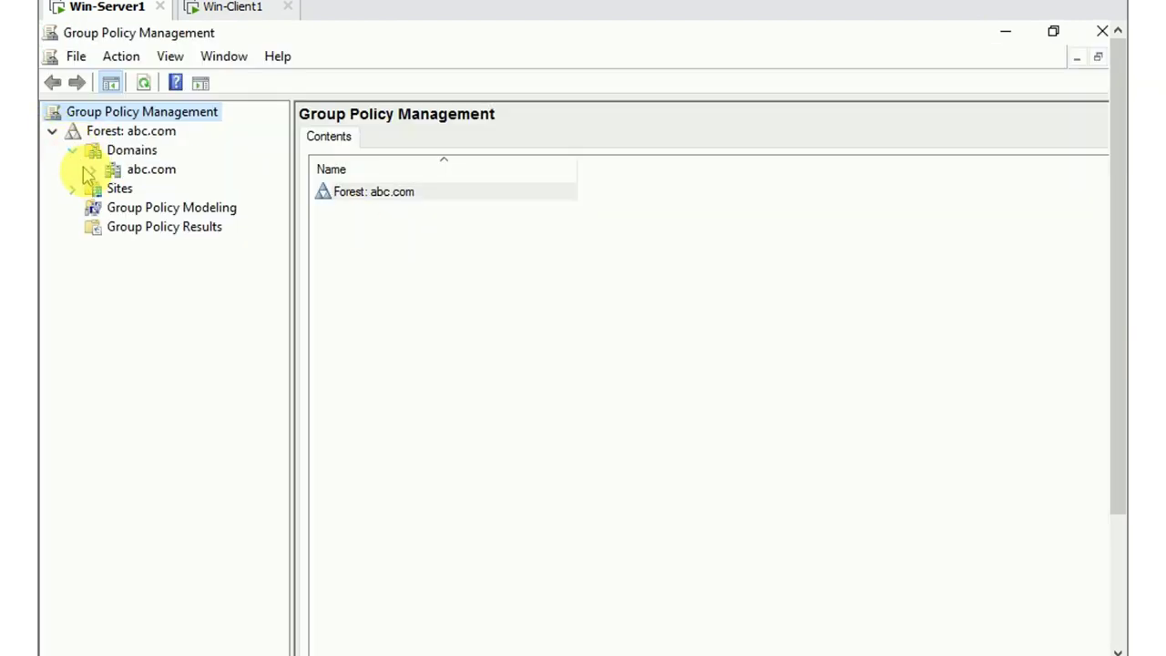
left_click(92, 170)
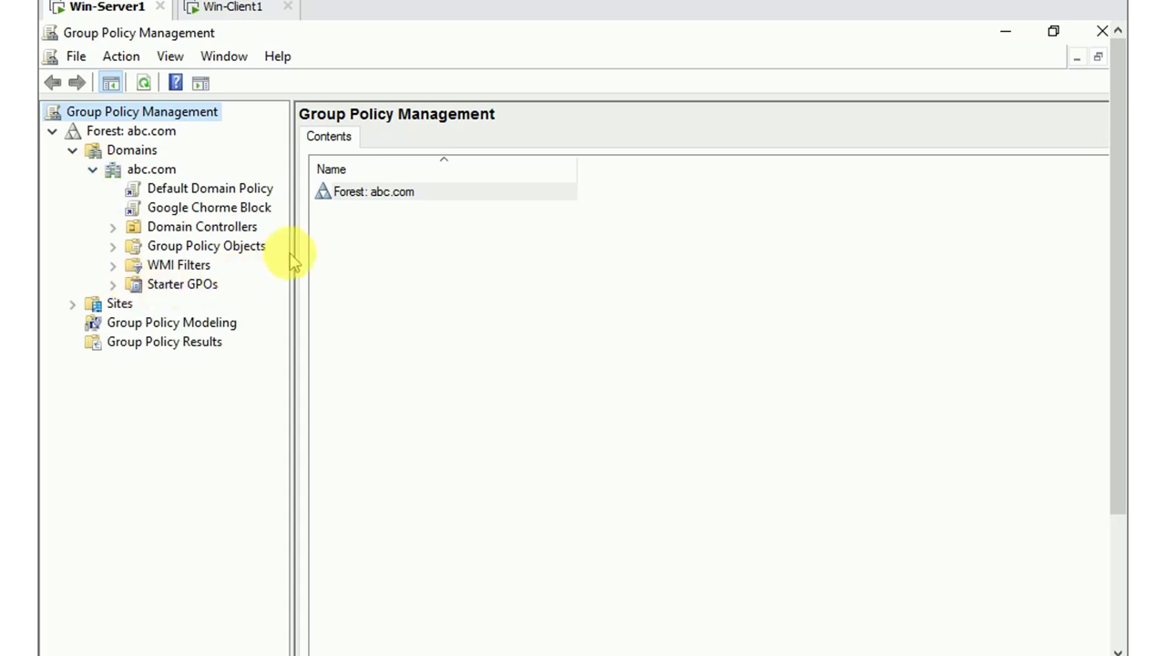
right_click(176, 172)
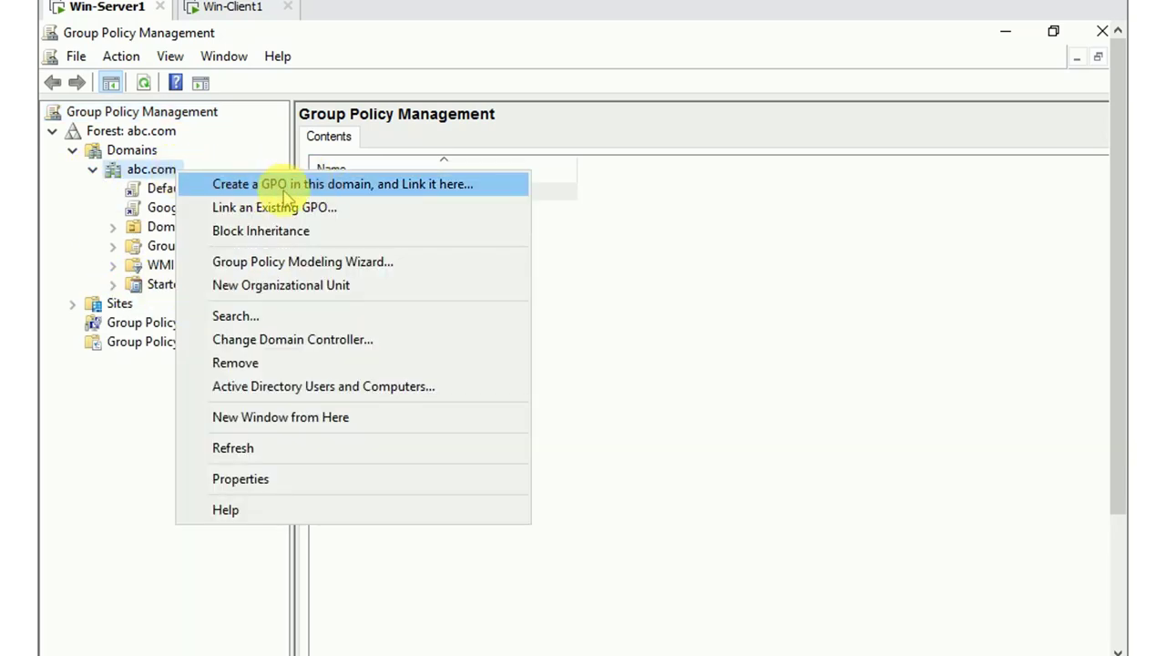
left_click(434, 185)
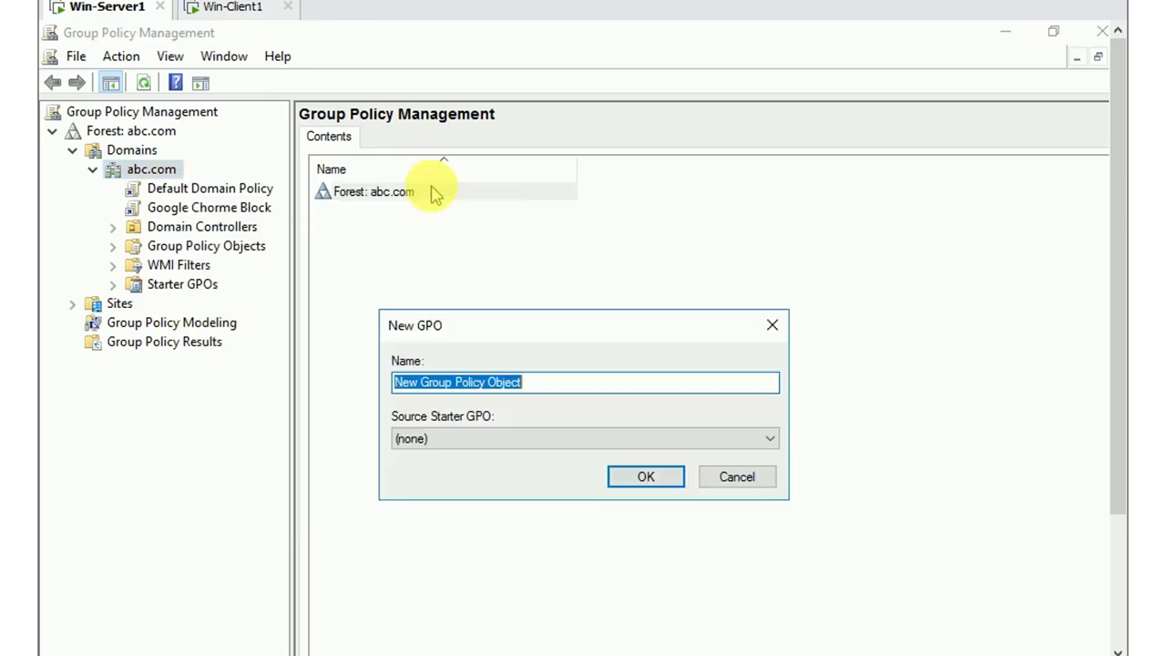
left_click(536, 382)
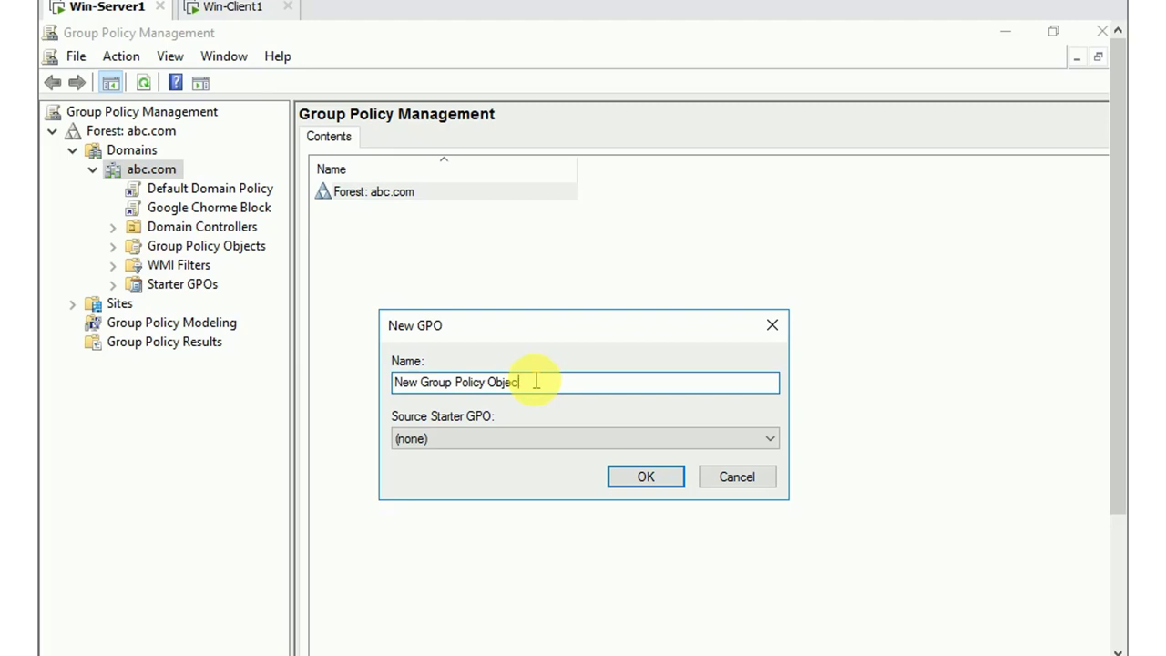
key("BackSpace")
key("BackSpace")
key("BackSpace")
key("BackSpace")
key("BackSpace")
key("BackSpace")
key("BackSpace")
key("BackSpace")
key("BackSpace")
key("BackSpace")
key("BackSpace")
key("BackSpace")
key("BackSpace")
key("BackSpace")
key("BackSpace")
key("BackSpace")
key("BackSpace")
key("BackSpace")
key("BackSpace")
key("BackSpace")
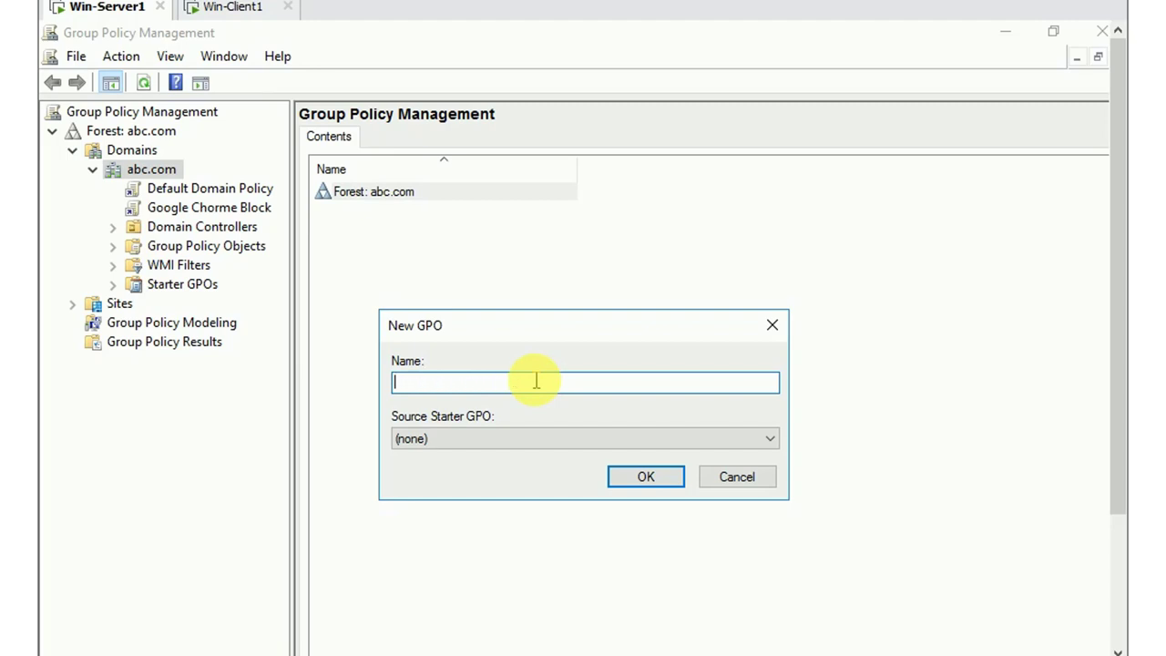
type("Map Network ")
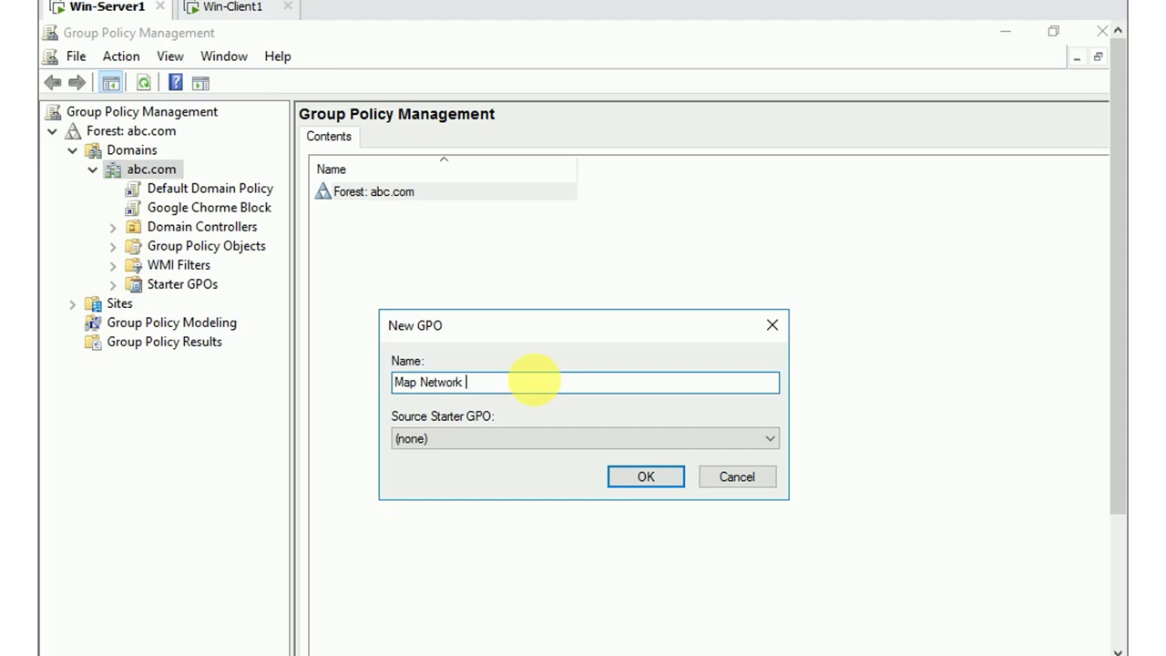
type("Drive")
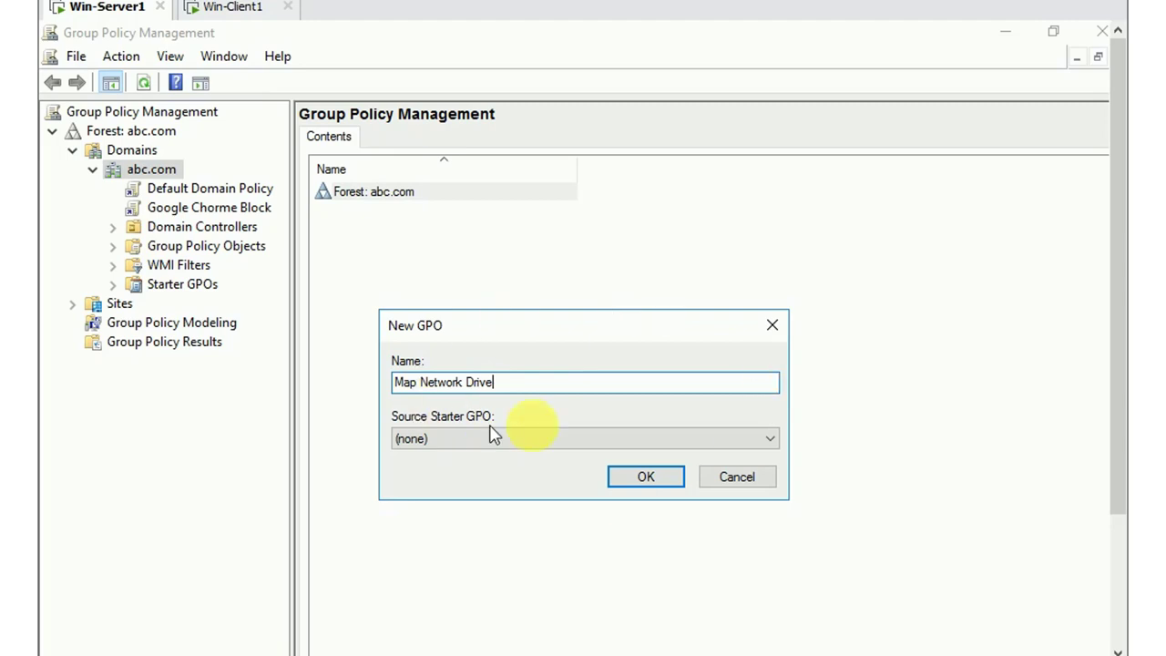
left_click(649, 477)
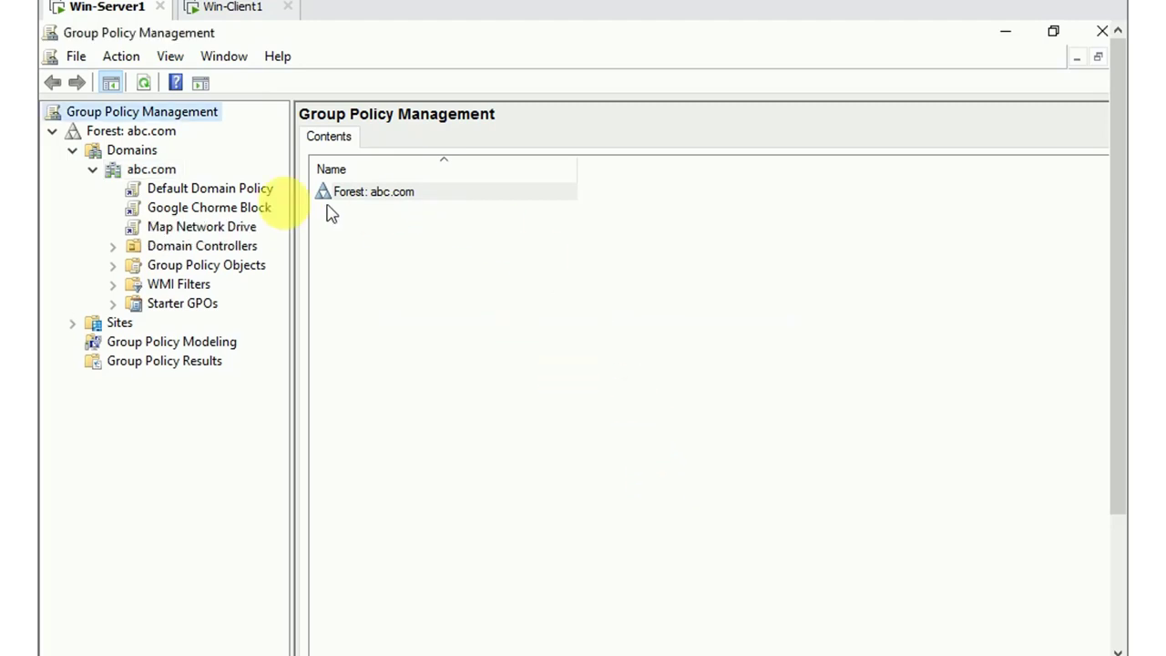
Step: Open the Map Network Drive GPO for editing and maximize the Group Policy Management Editor
right_click(257, 228)
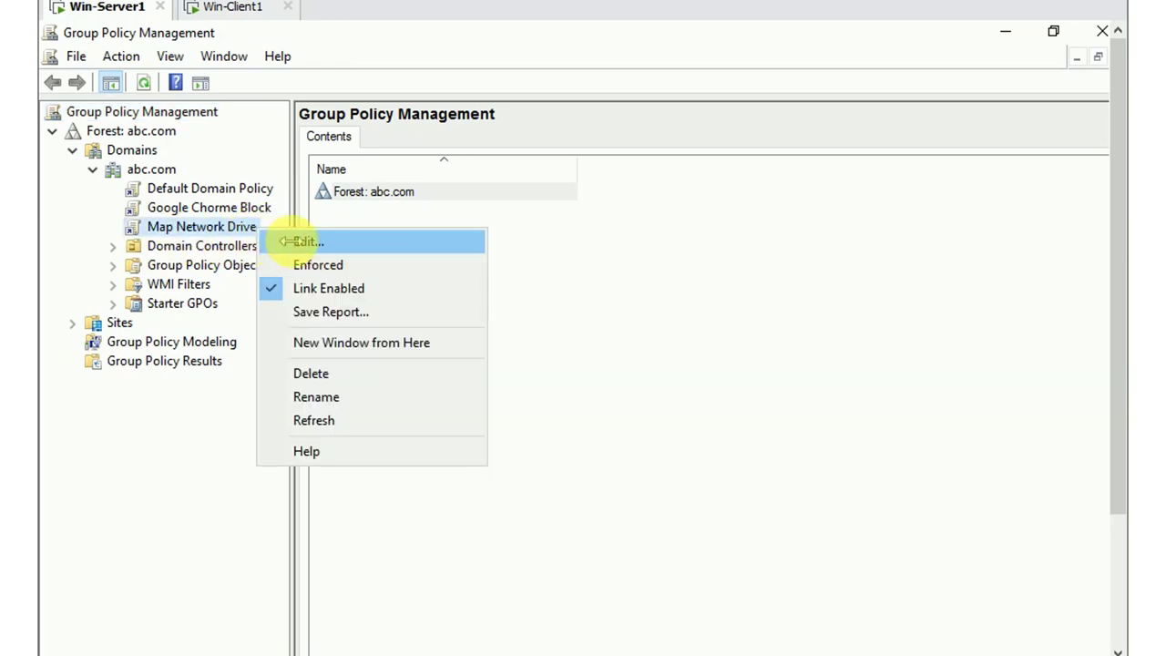
left_click(273, 241)
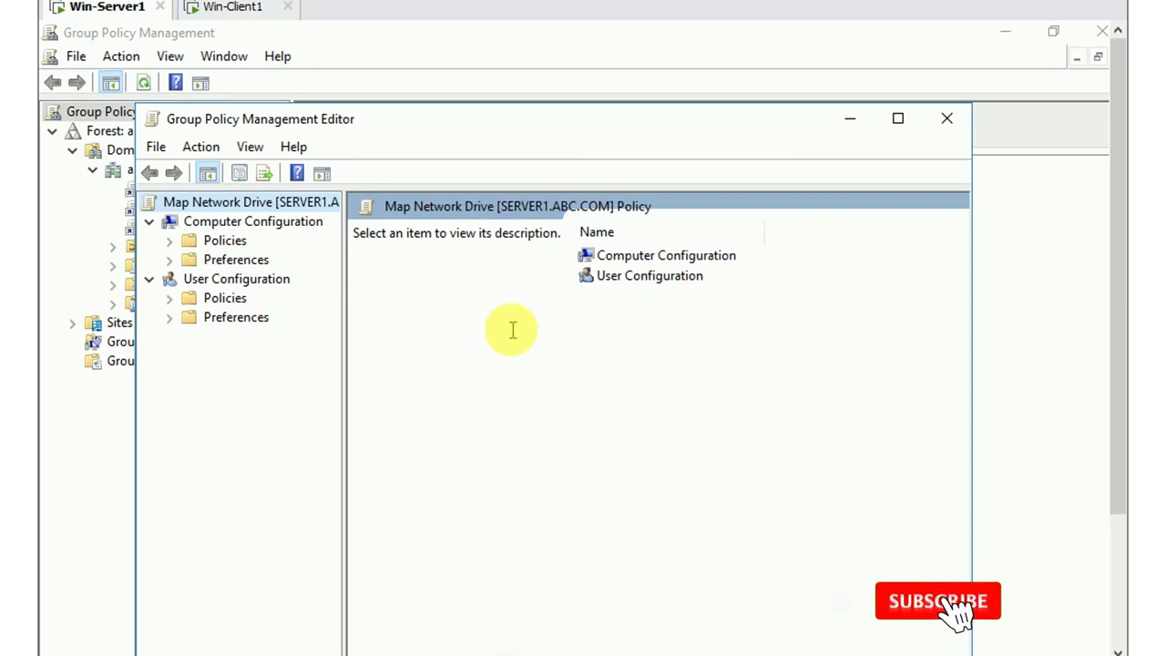
left_click(898, 118)
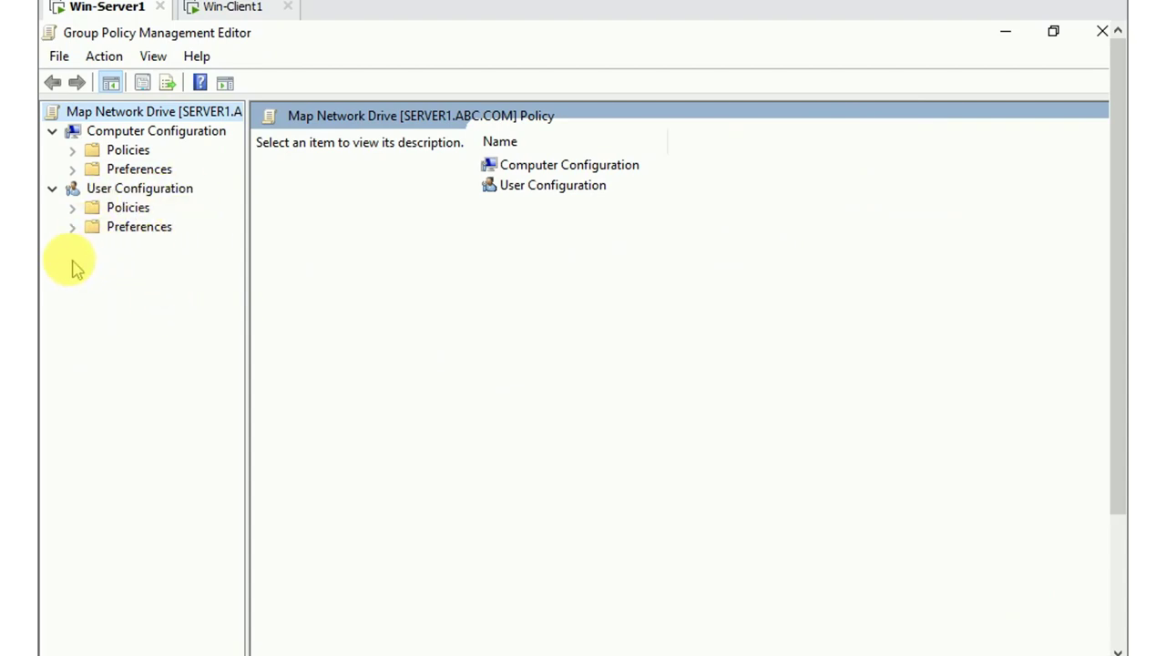
Step: Start a new mapped drive in Drive Maps under the Windows Settings of the User Configuration preferences
left_click(72, 228)
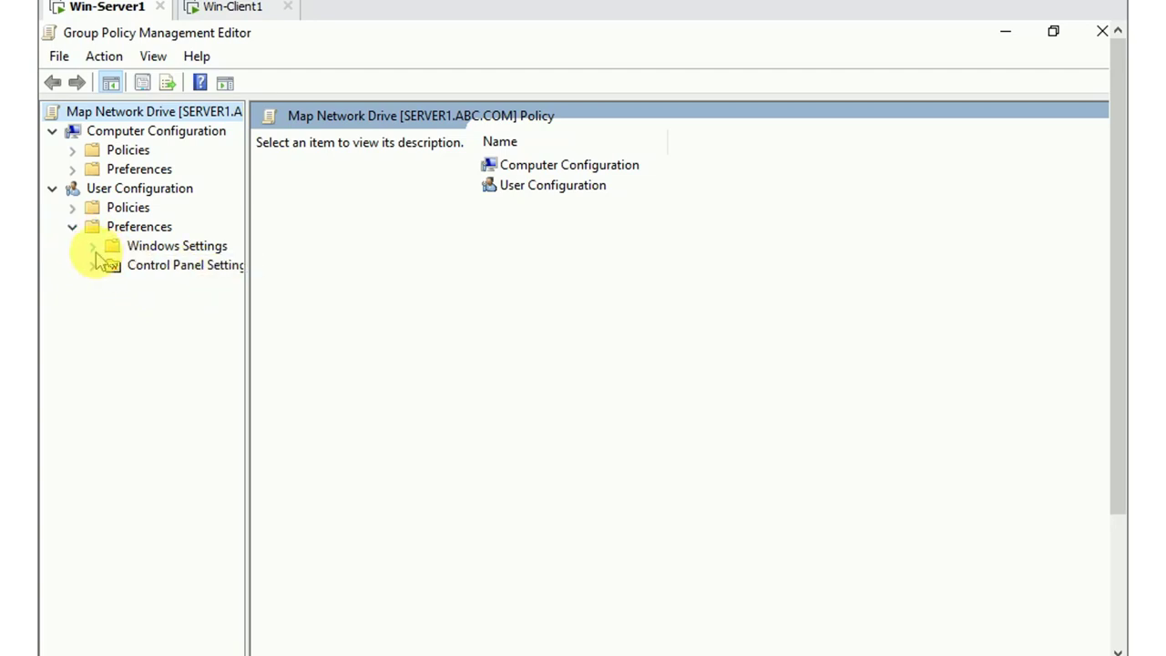
left_click(93, 246)
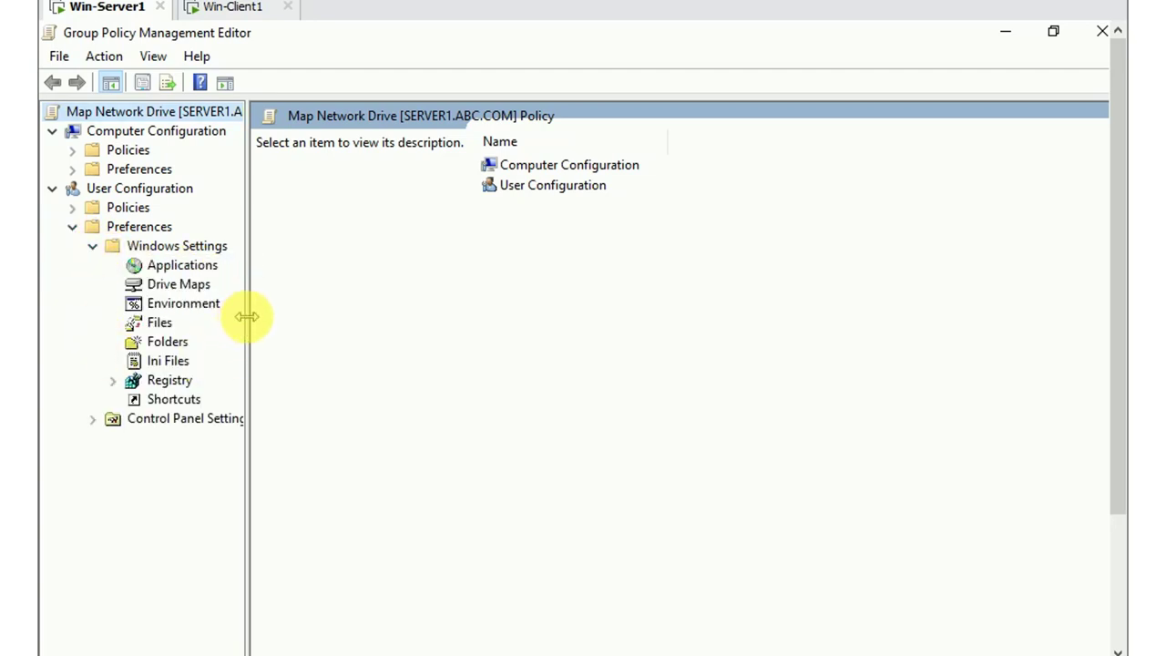
left_click_drag(247, 315, 281, 321)
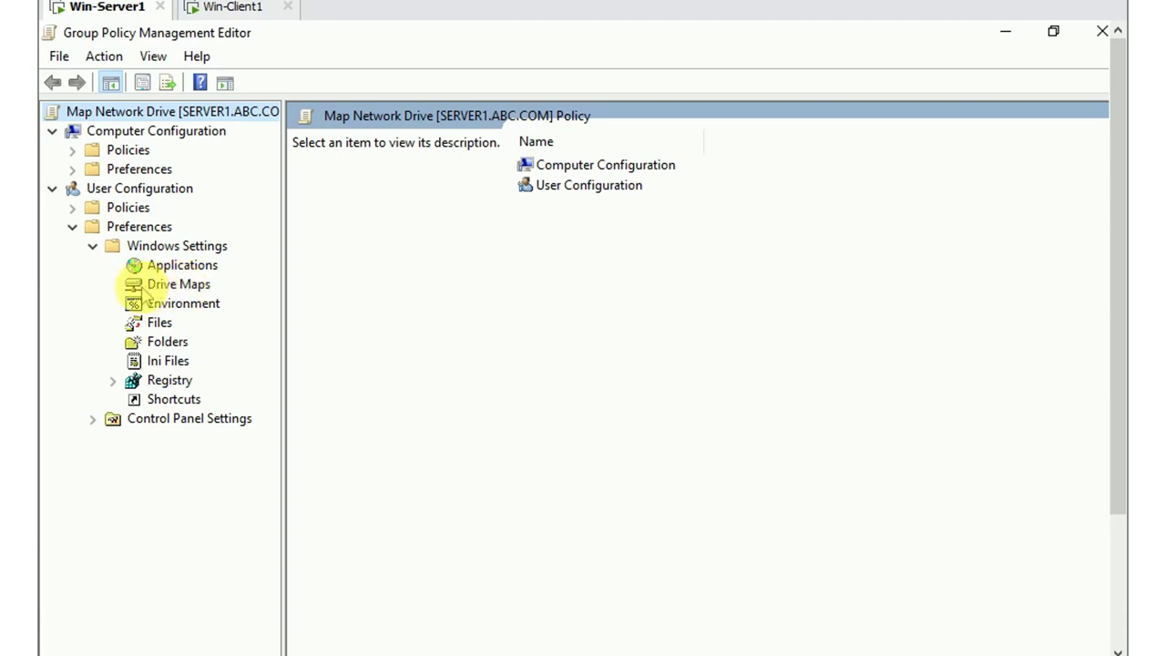
right_click(206, 289)
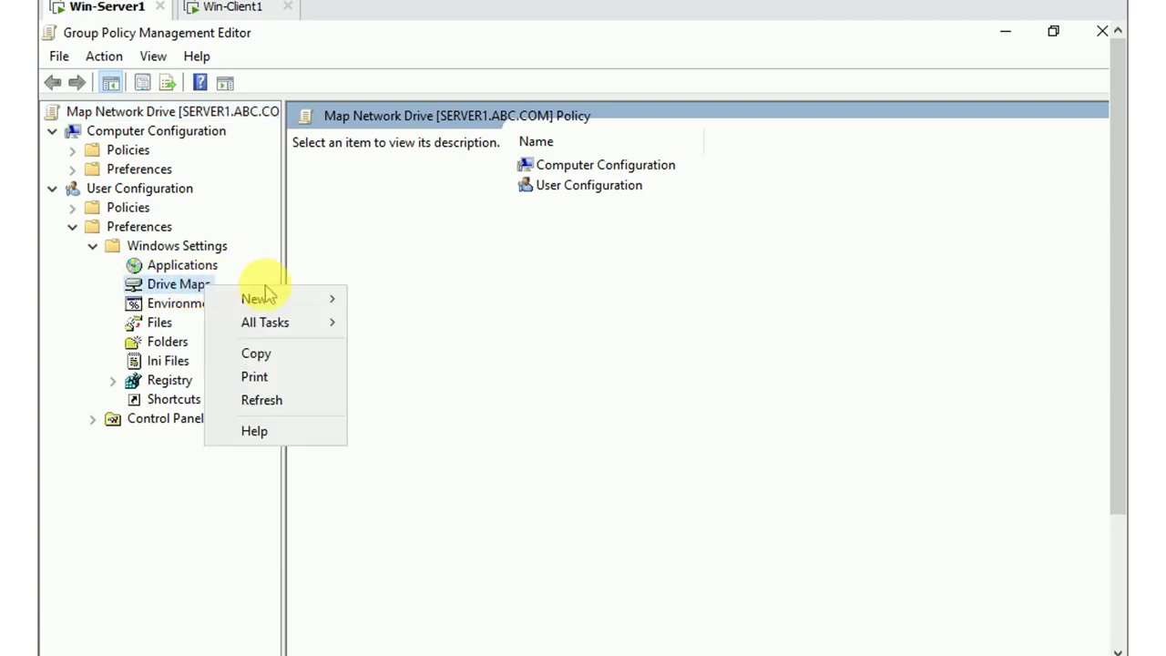
mouse_move(314, 301)
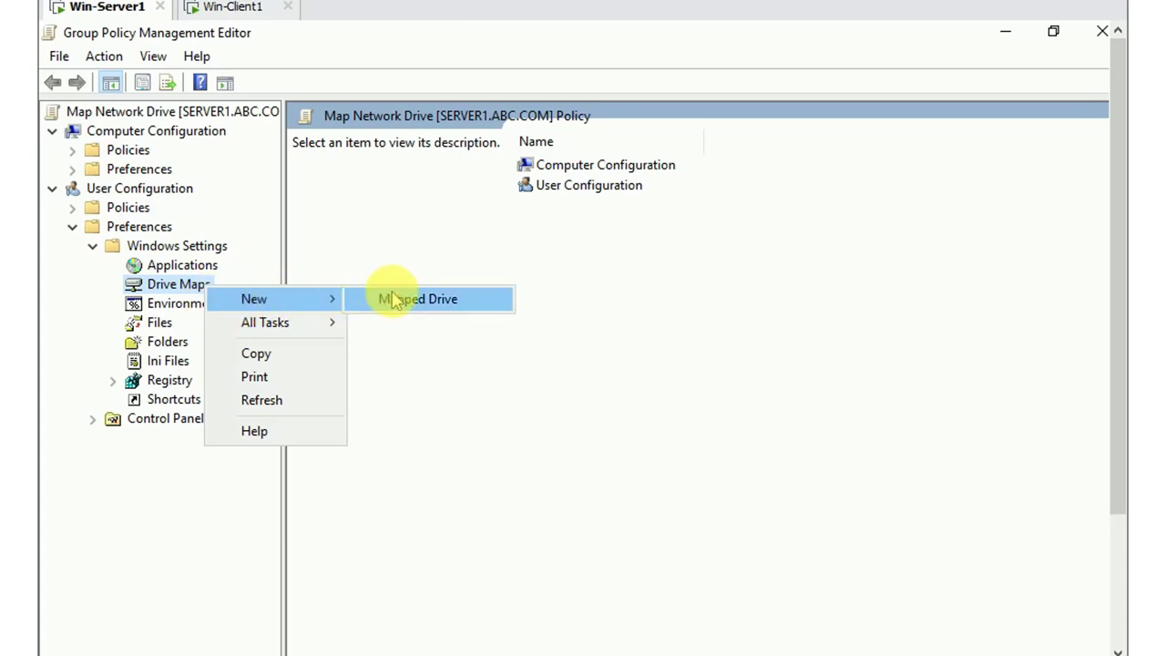
left_click(459, 306)
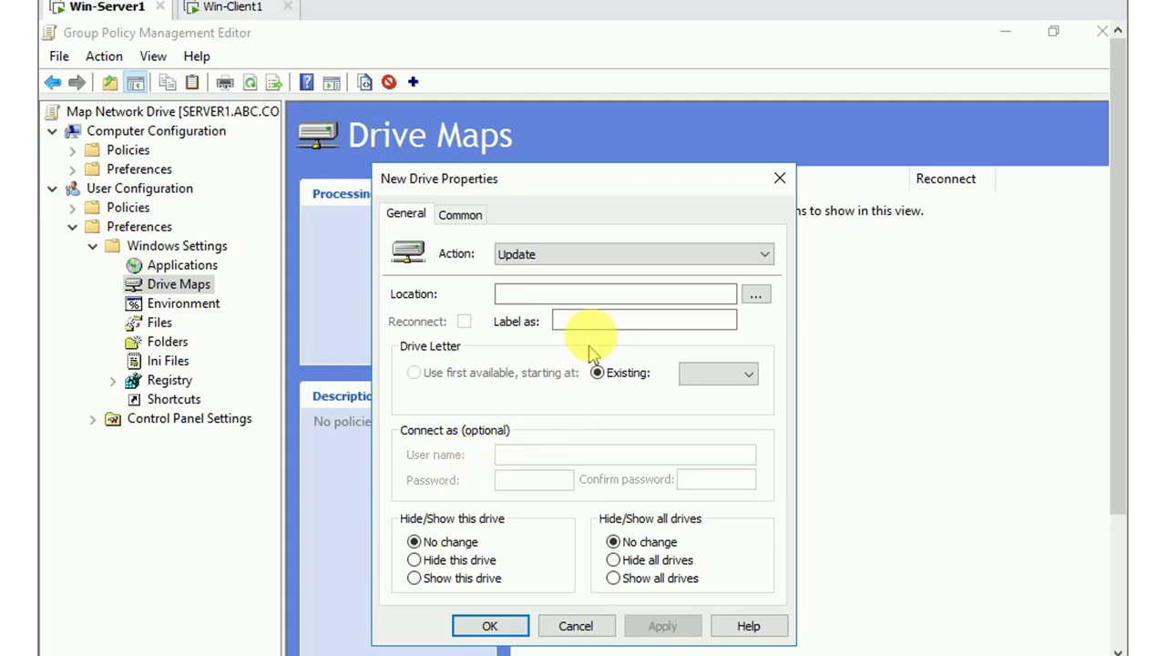
left_click_drag(604, 182, 606, 144)
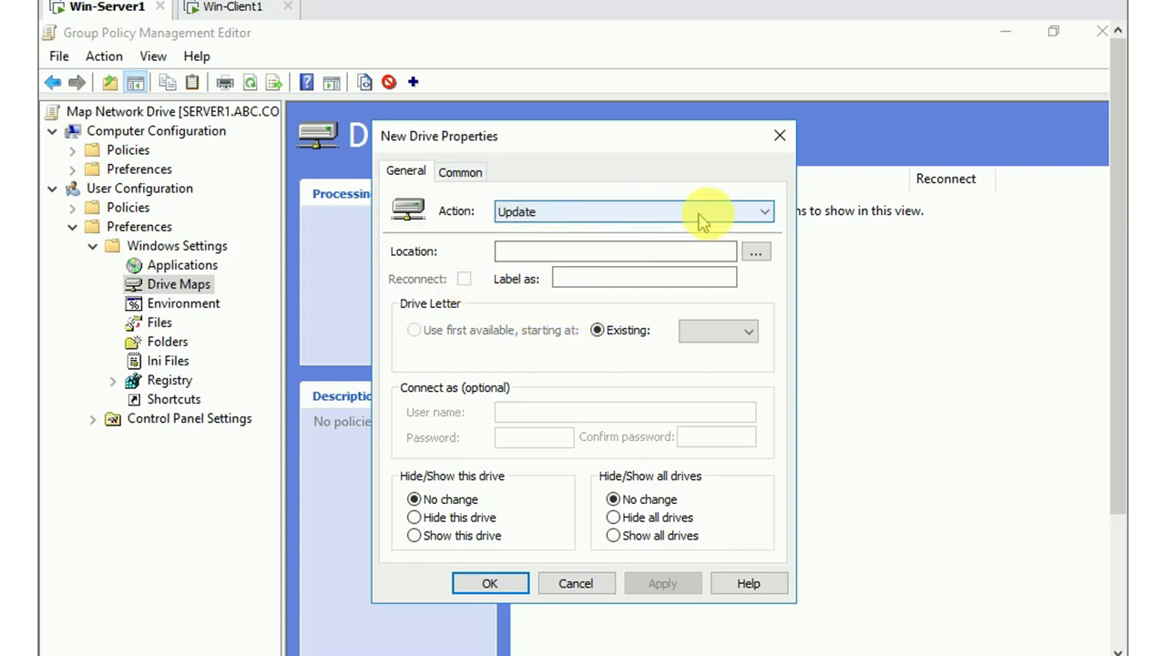
Step: Set the new drive's action to Create and its location to \\server1.abc.com\Share For IT
left_click(765, 217)
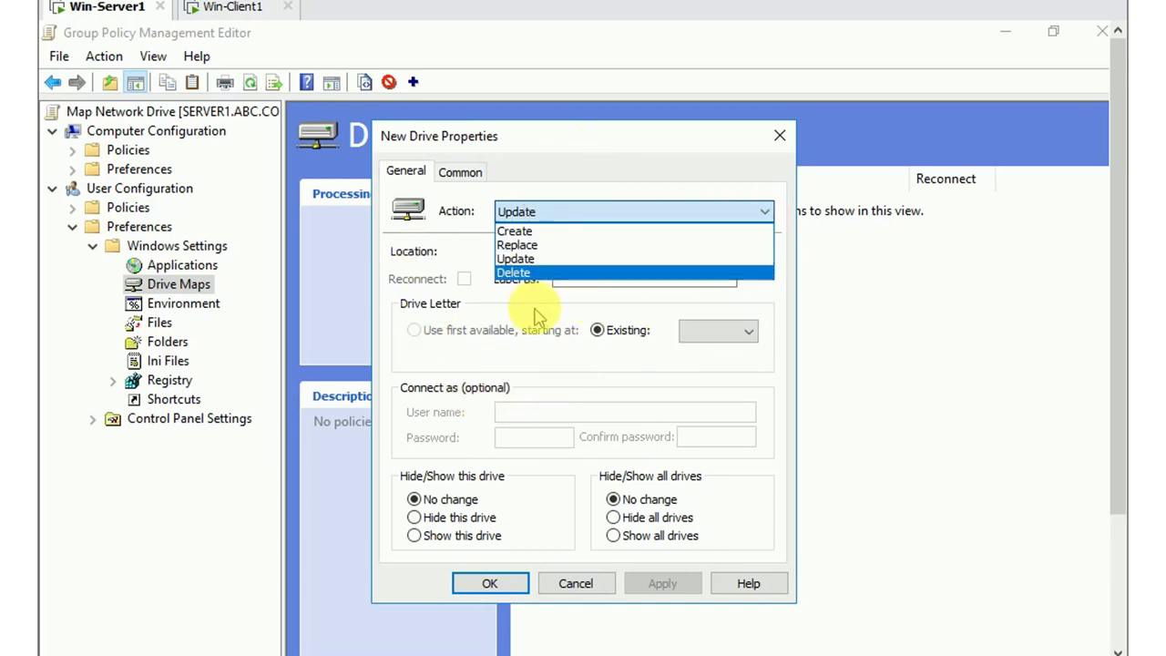
left_click(515, 232)
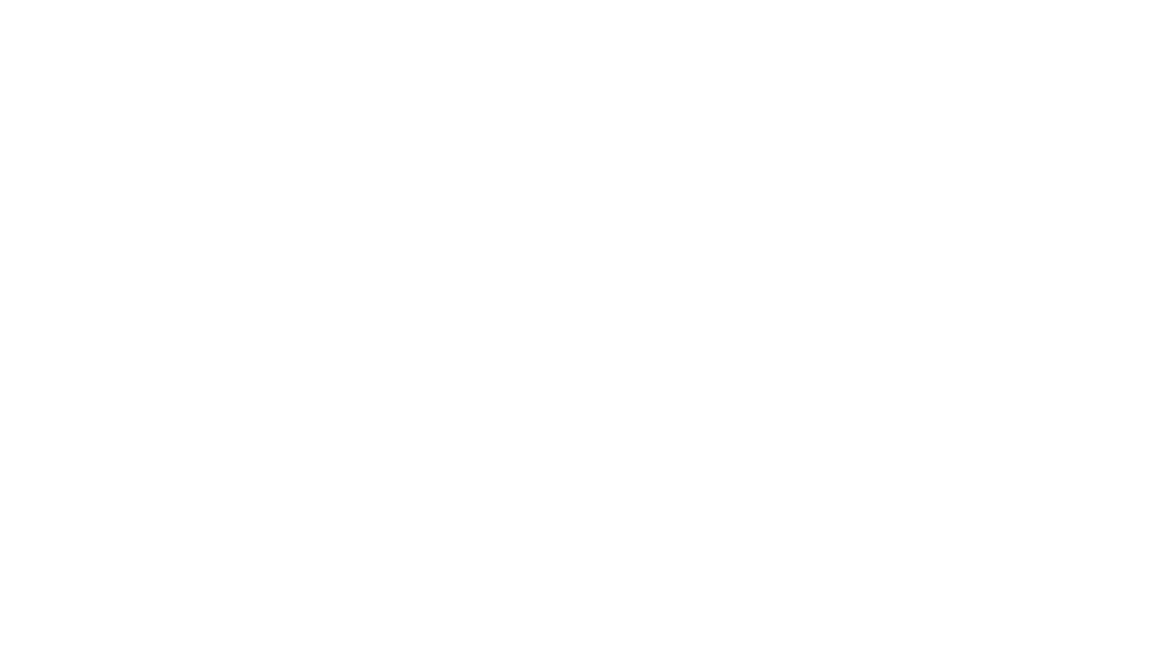
left_click(526, 252)
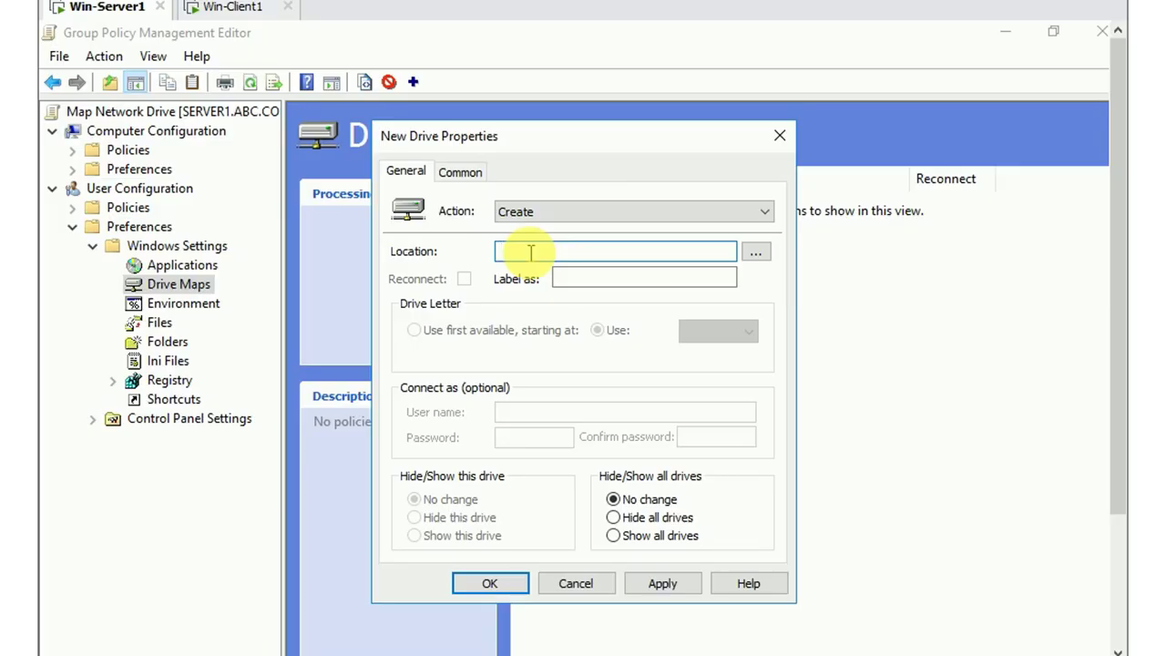
type("\\\\")
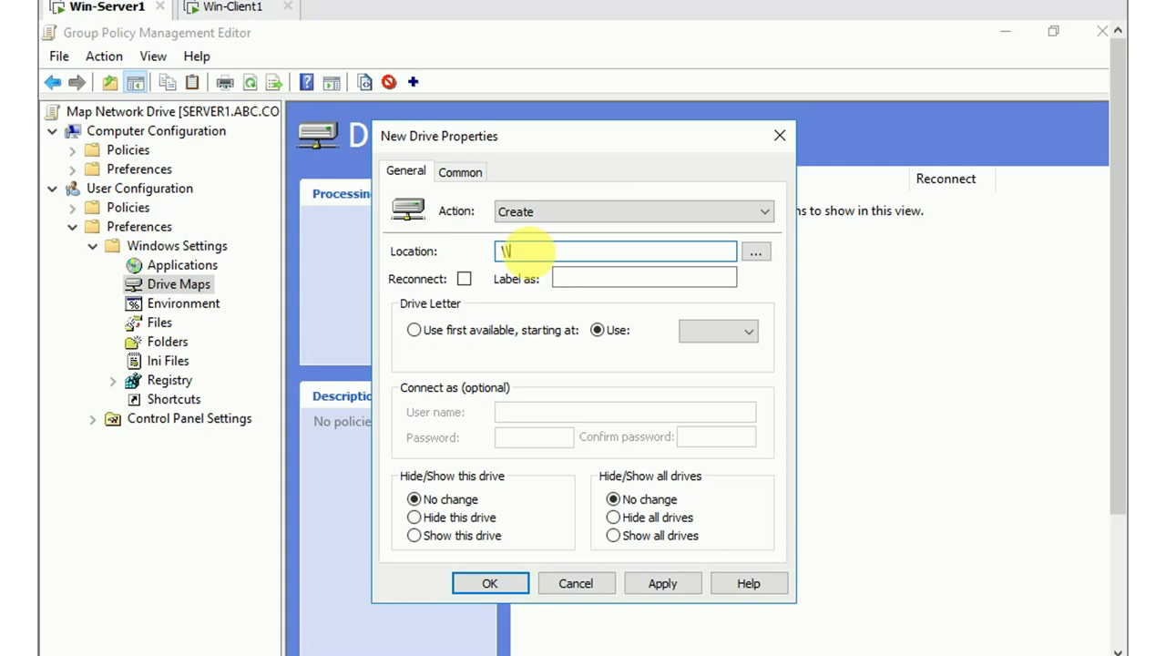
type("server1.a")
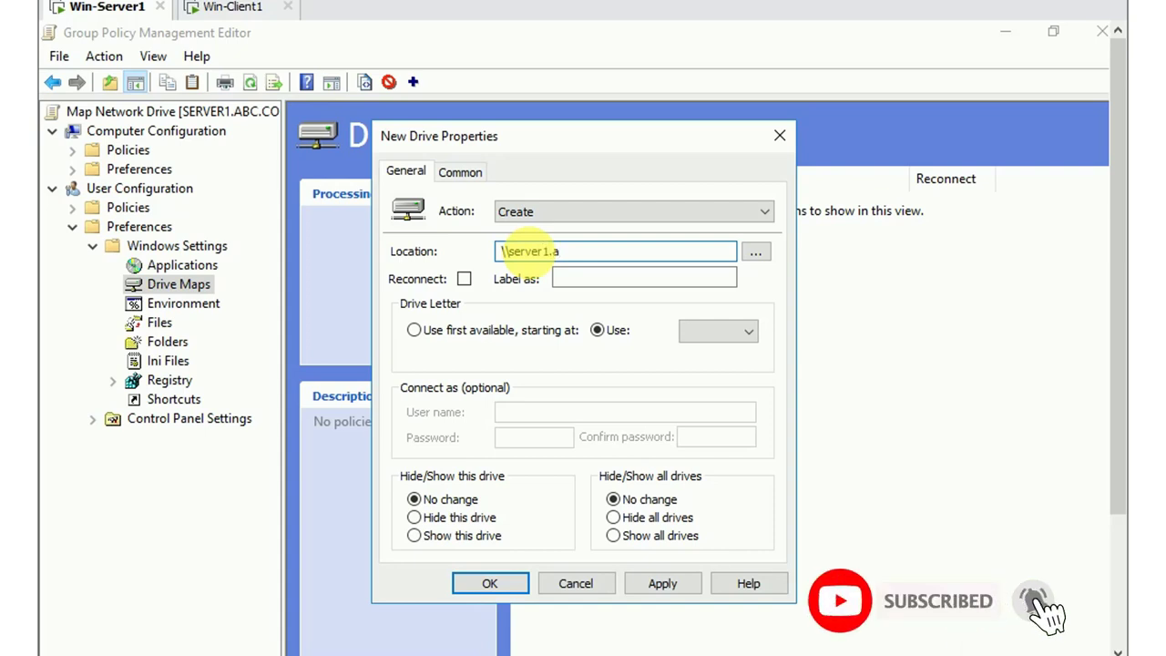
type("bc.com")
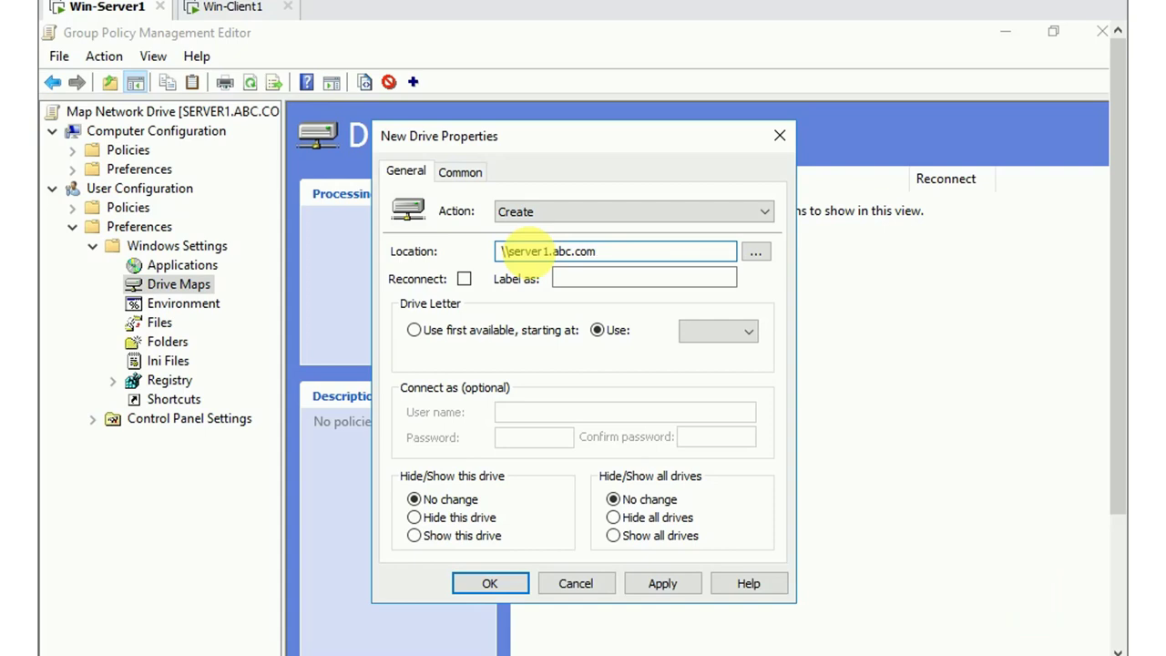
type("\\Share Fot")
key("BackSpace")
type("r IT")
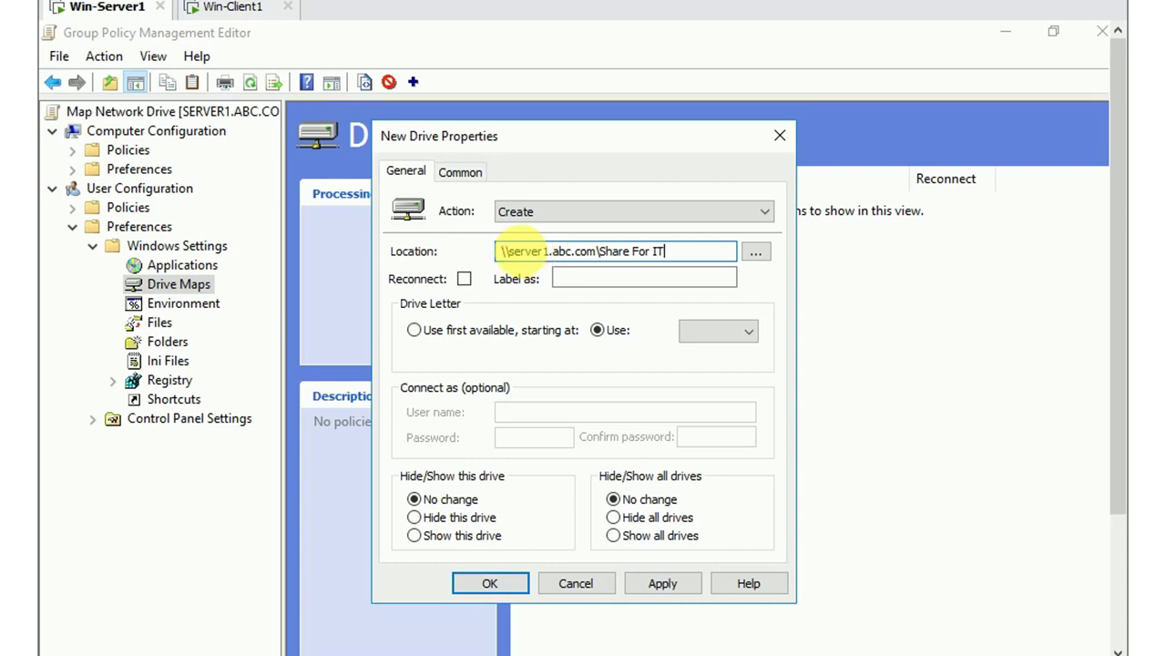
Step: Enable Reconnect for the mapped drive and label it "IT Share"
left_click(464, 279)
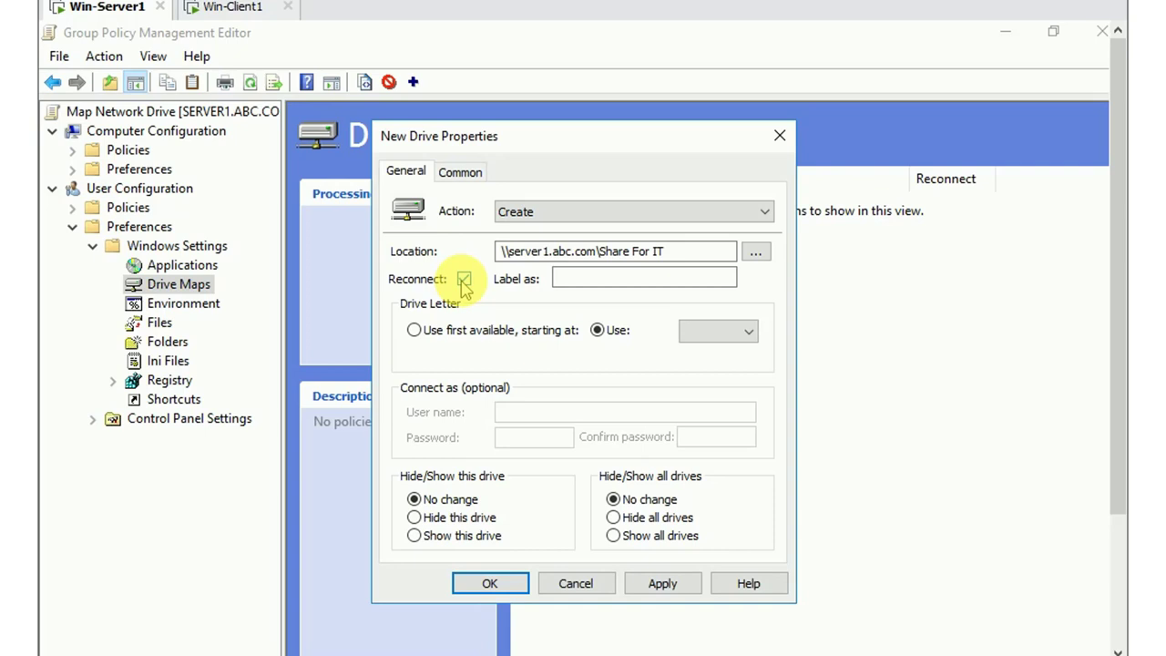
left_click(597, 280)
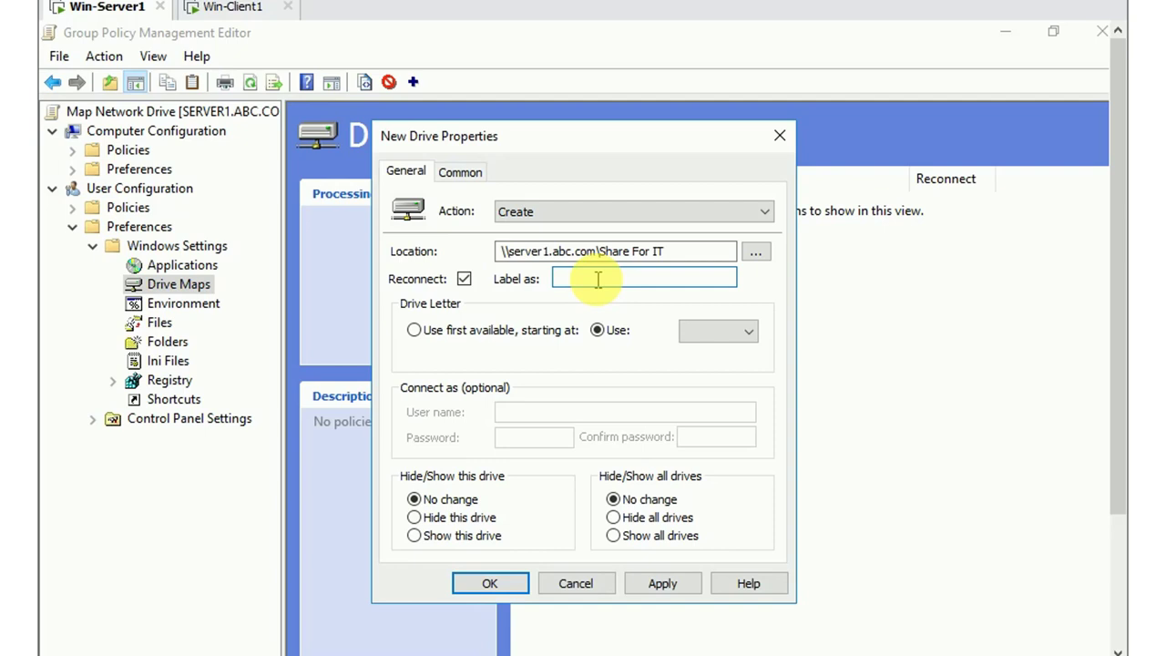
type("IT Share")
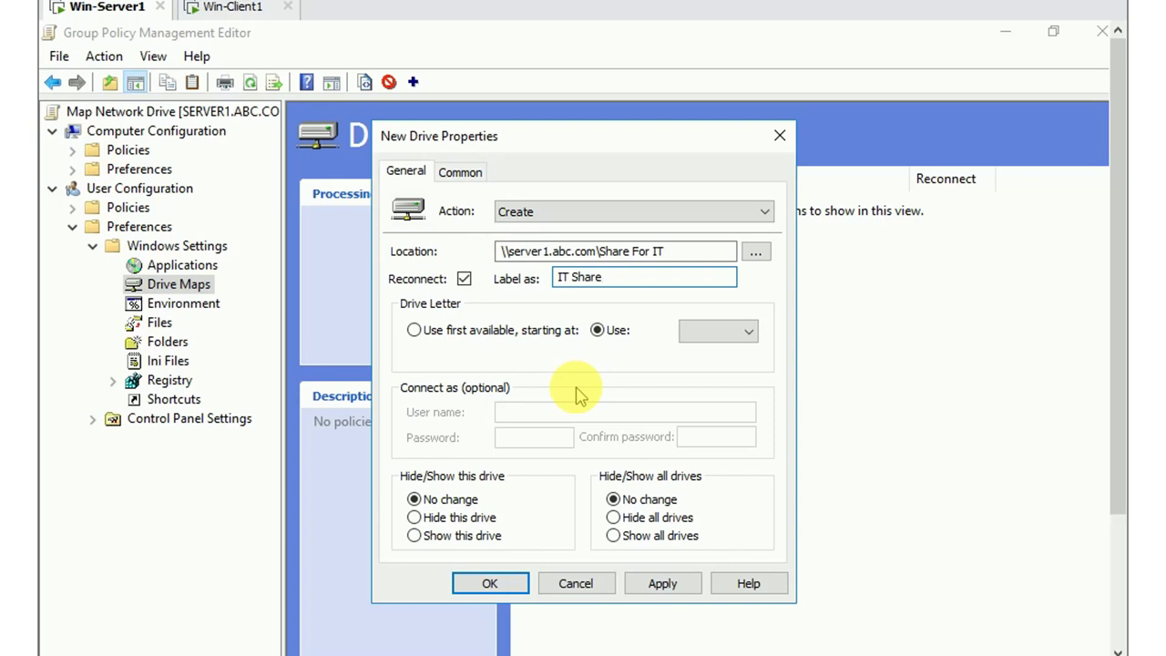
Step: Assign drive letter H to the mapped drive, then apply and save its properties
left_click(753, 336)
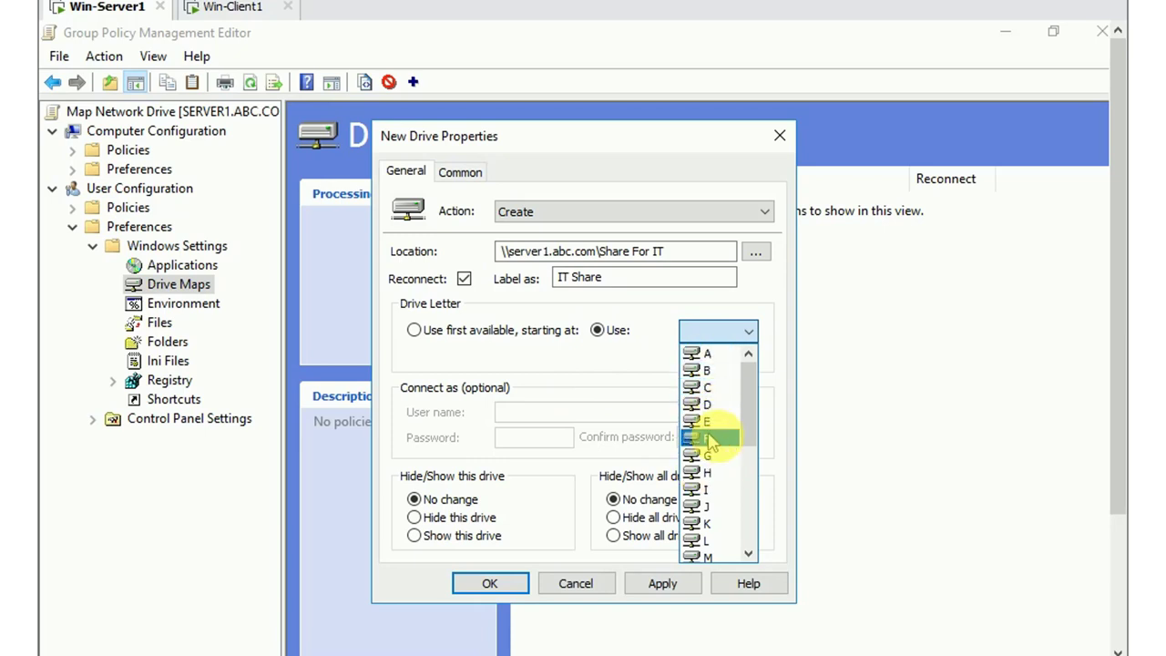
left_click(709, 473)
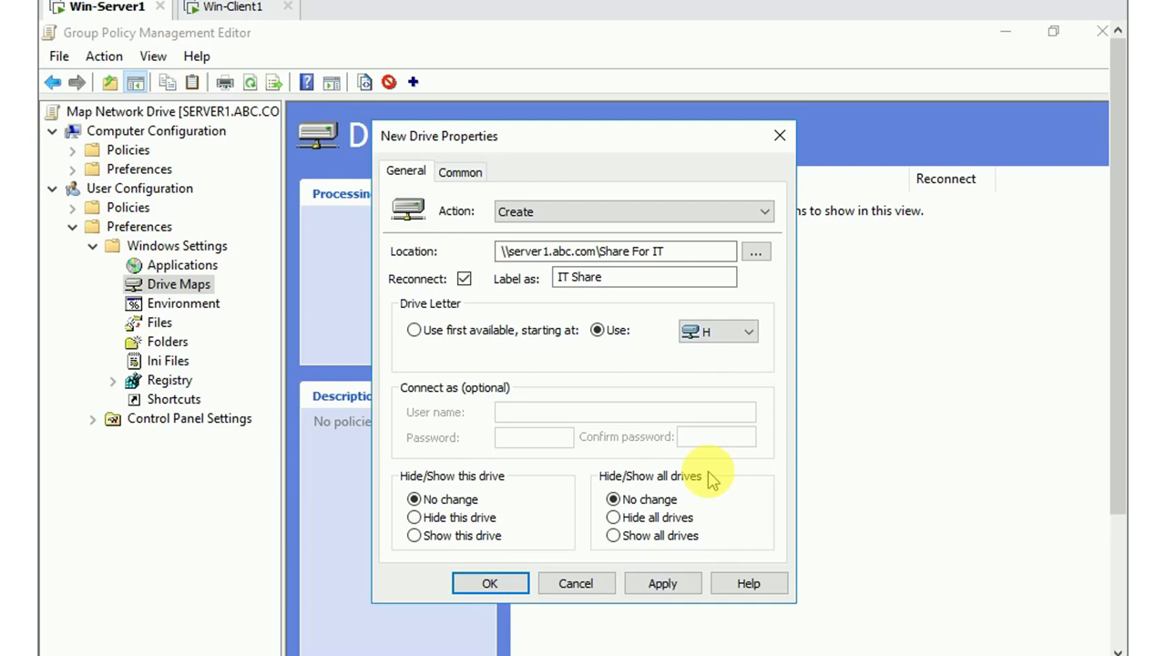
left_click(597, 330)
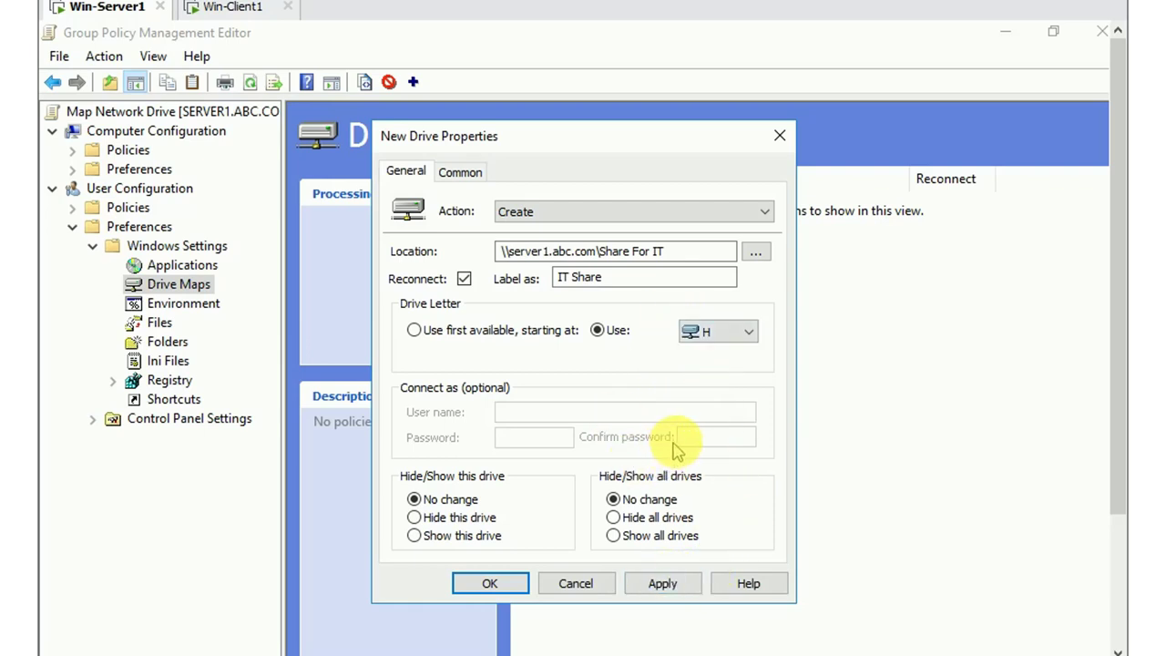
left_click(664, 583)
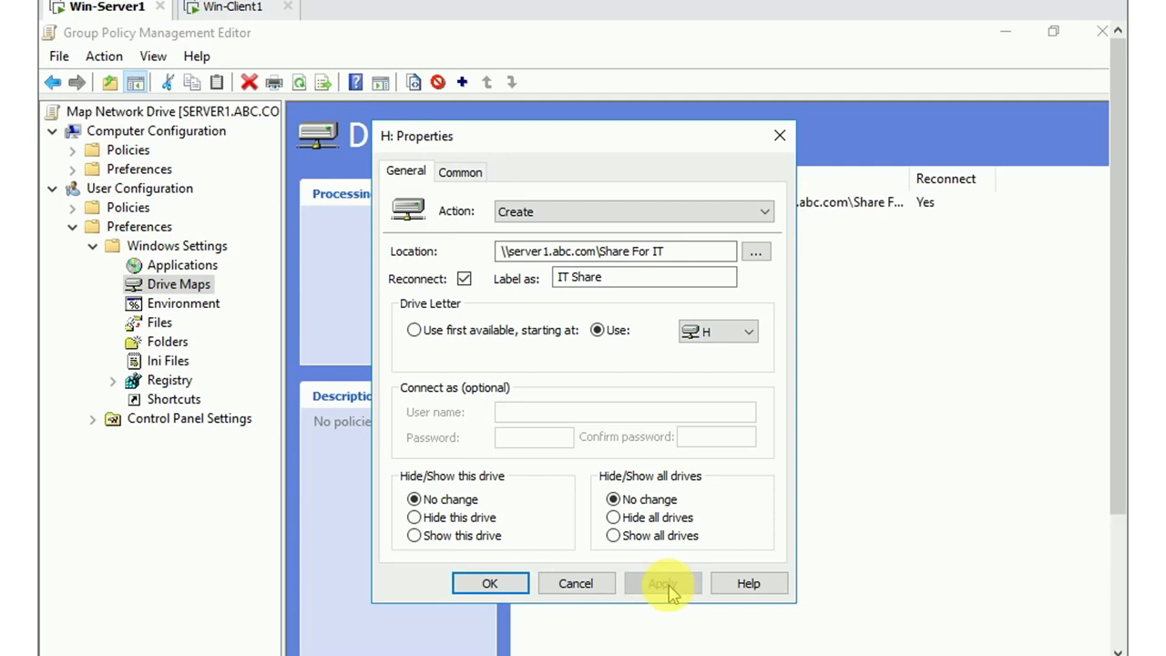
left_click(491, 584)
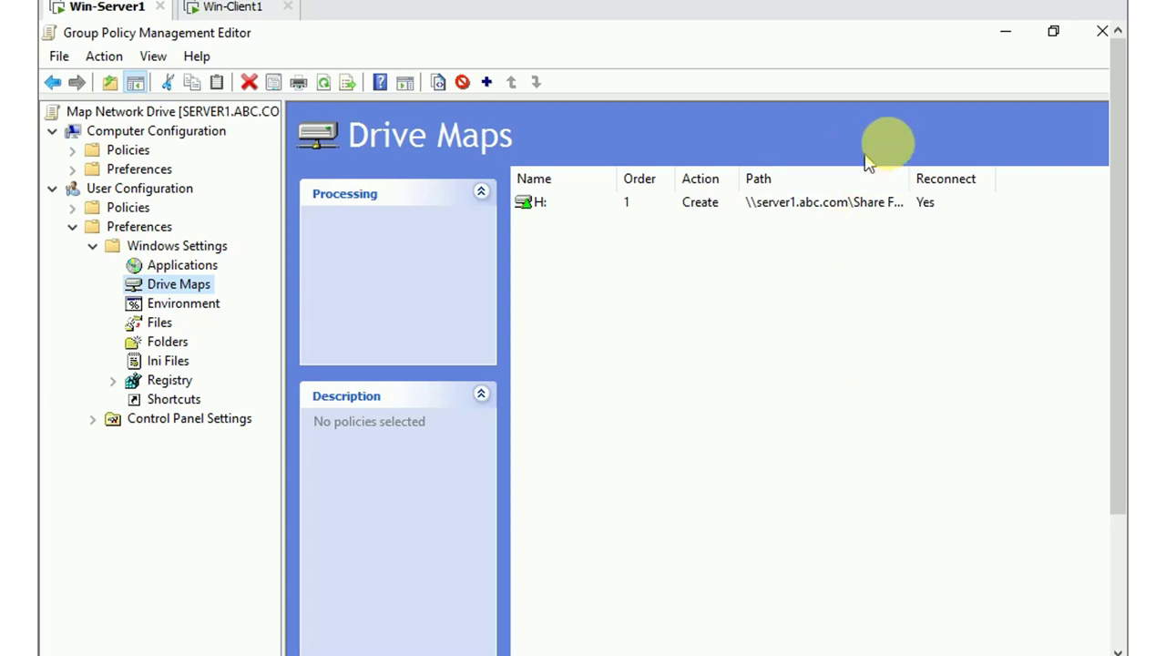
Step: Close the Group Policy Management Editor, then minimize Group Policy Management and Server Manager to reach the refreshed desktop
left_click(1103, 32)
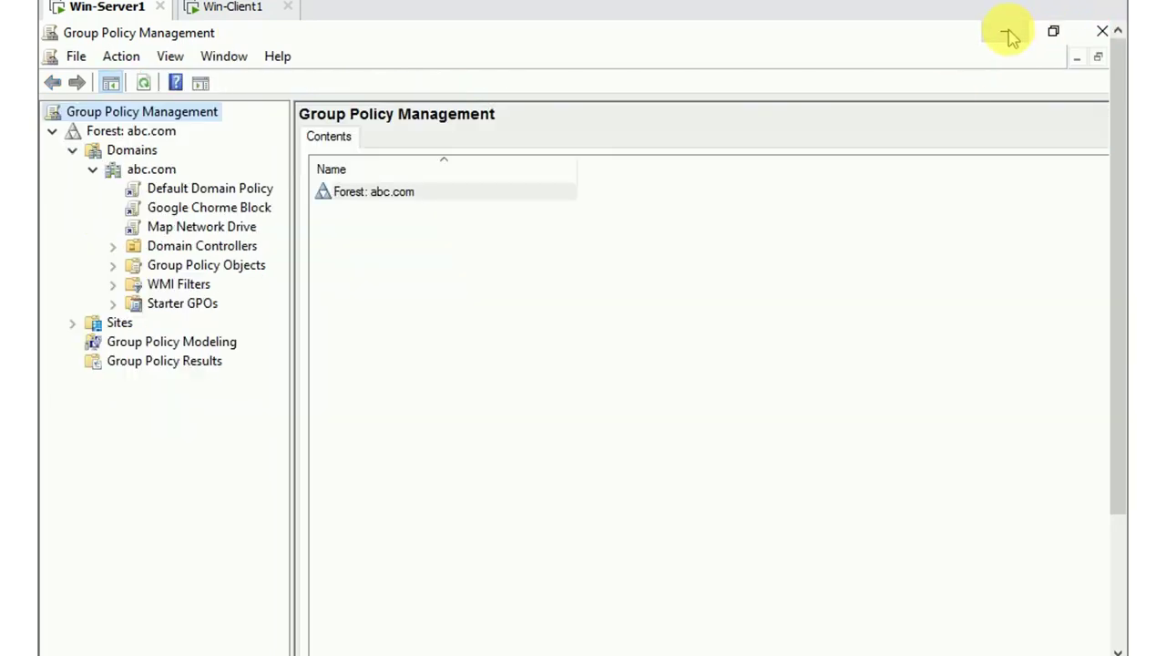
left_click(1007, 34)
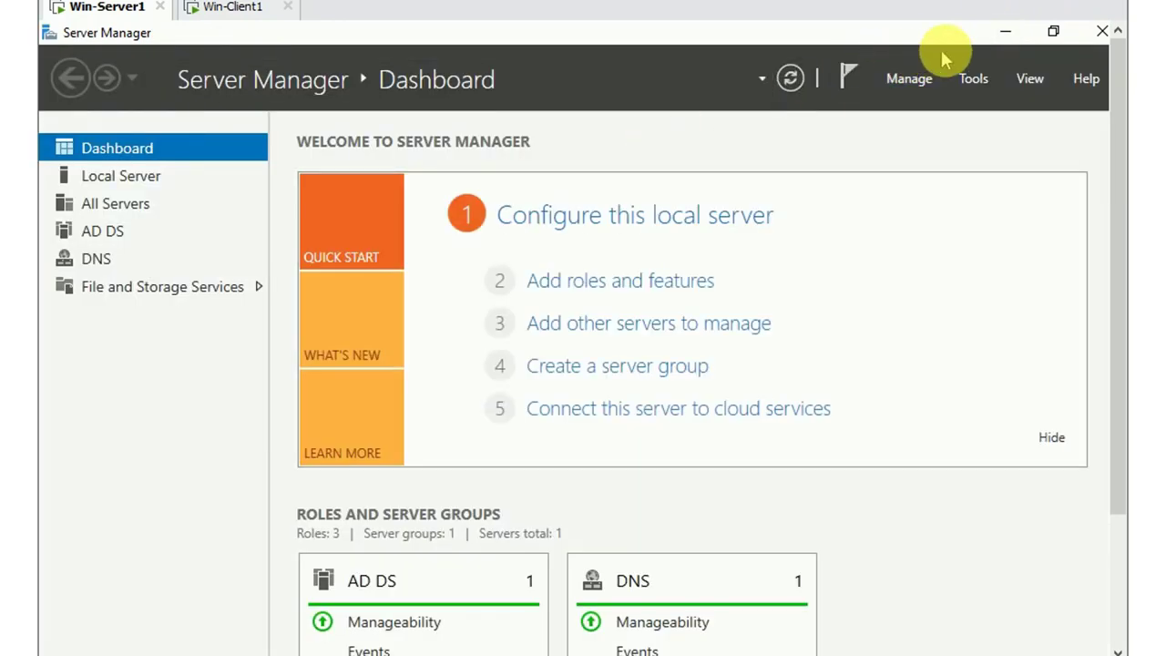
left_click(1002, 31)
right_click(450, 136)
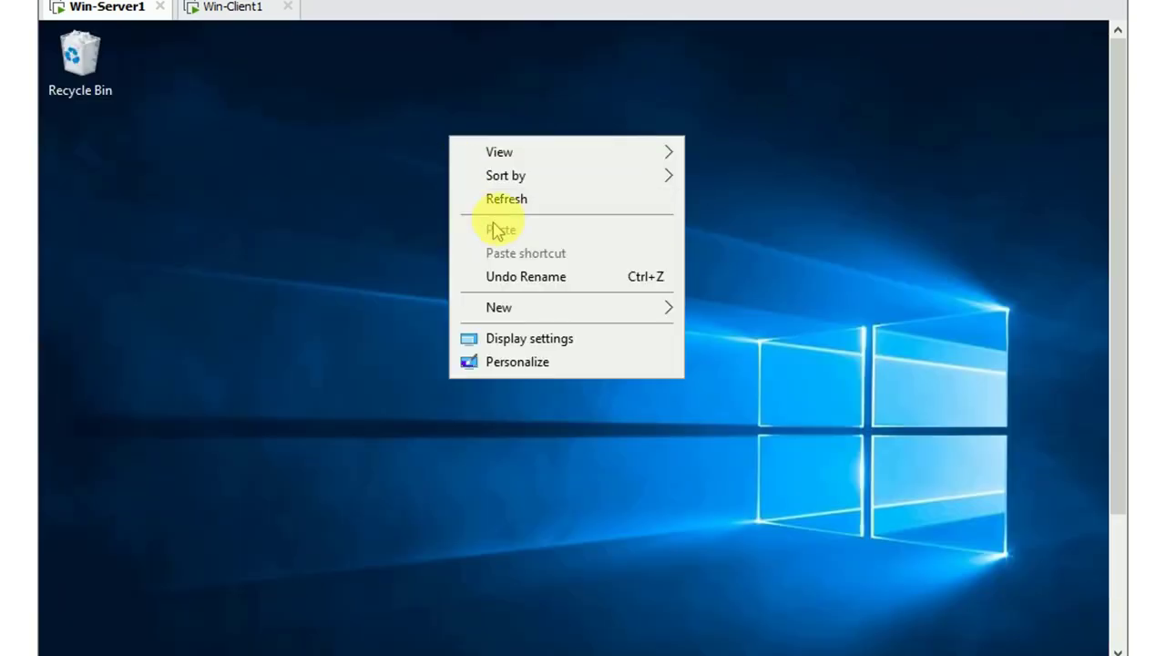
left_click(517, 198)
Step: Open Windows PowerShell on Win-Server1
left_click_drag(1122, 146, 1072, 334)
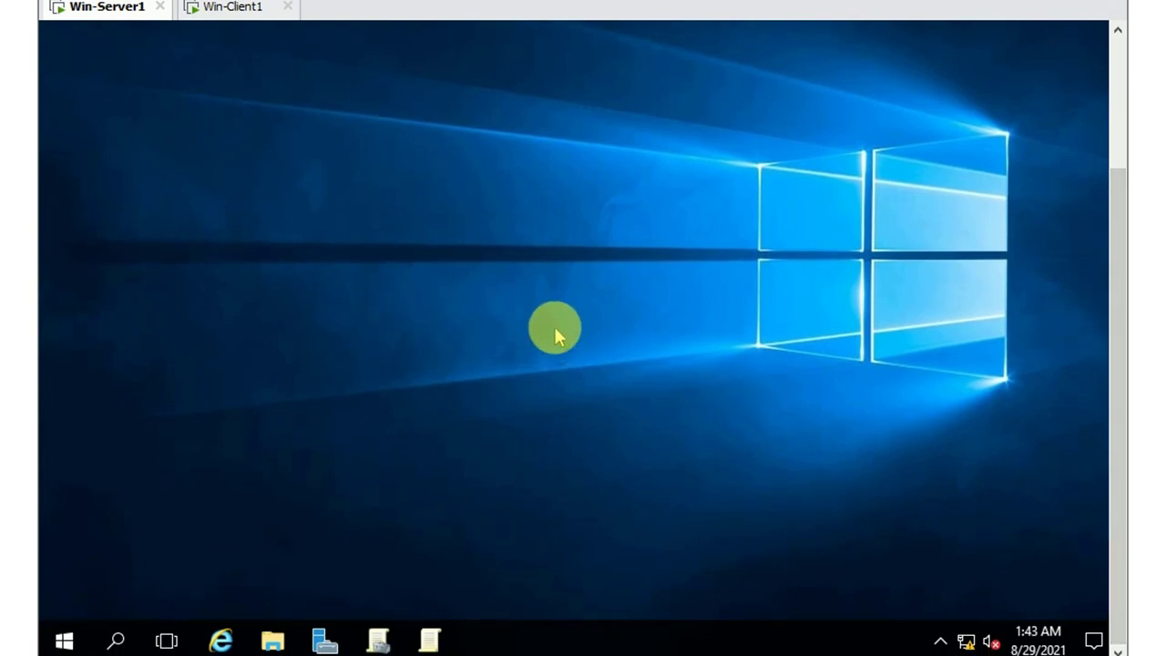
key("super+r")
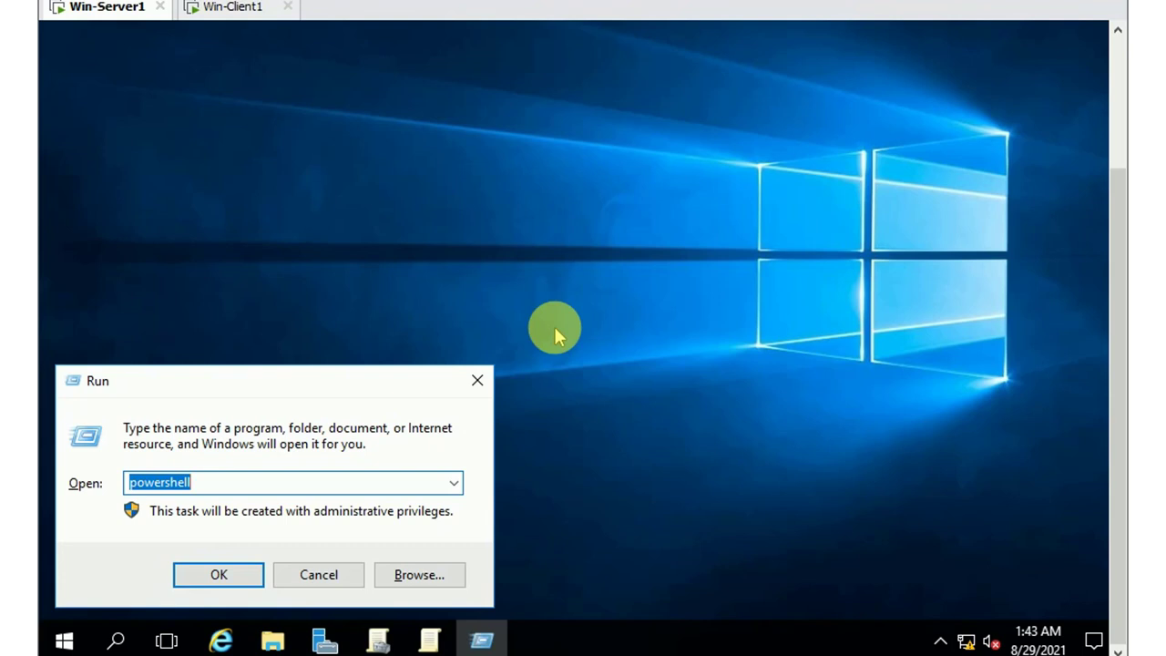
key("Return")
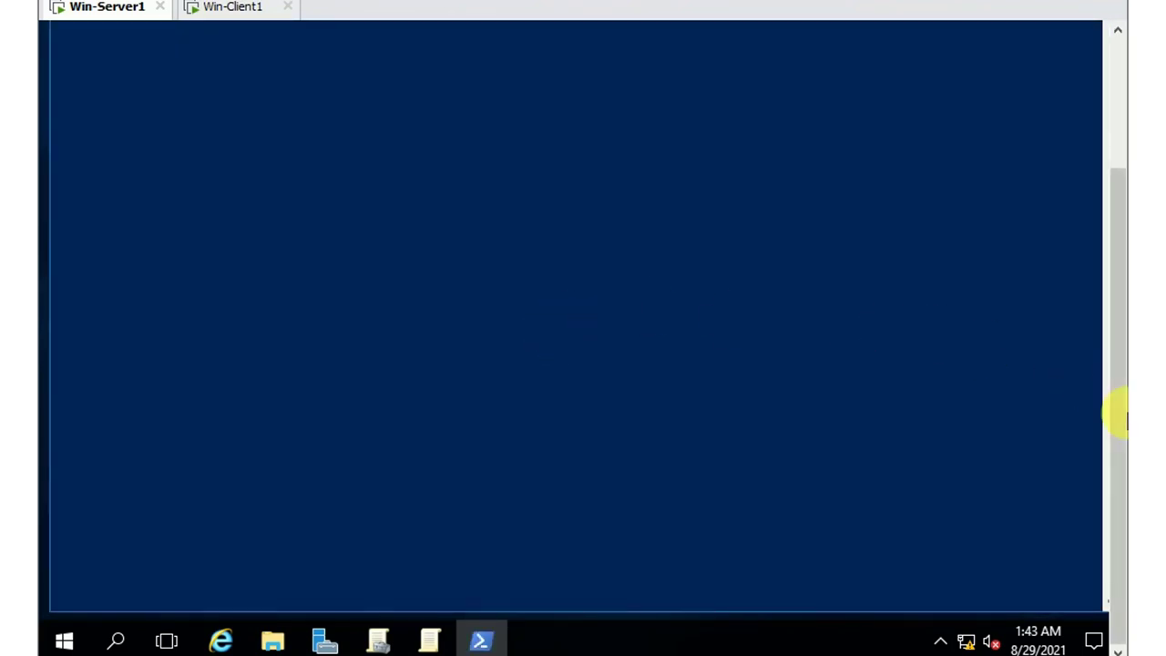
left_click_drag(1121, 415, 1119, 299)
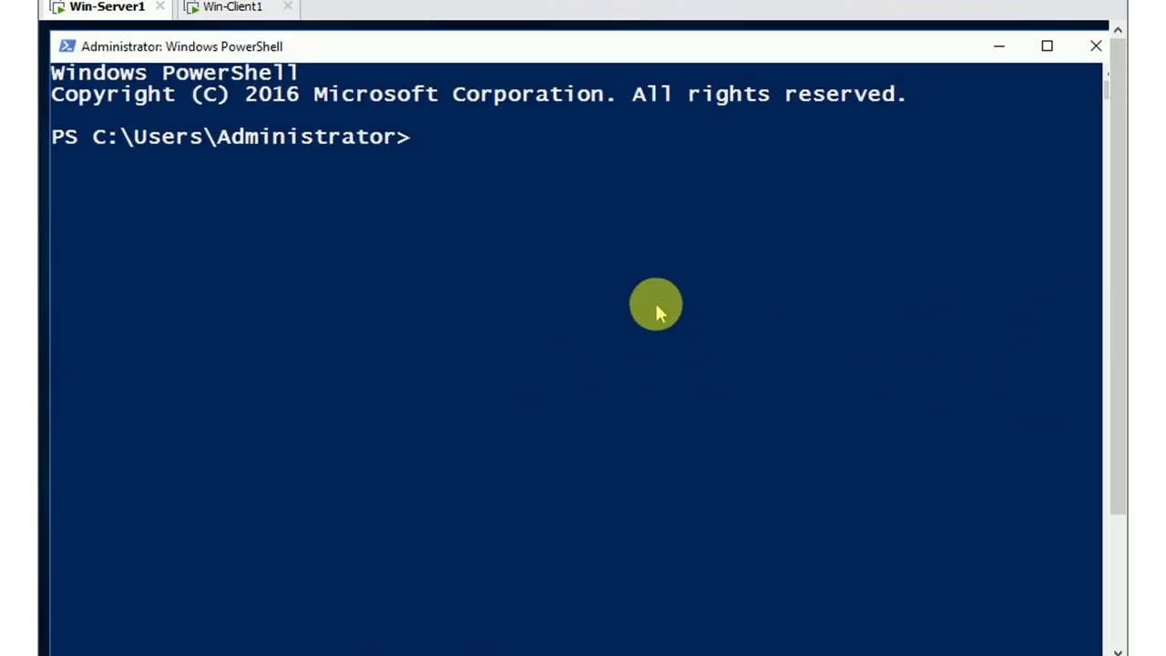
Step: Force a Group Policy update on Win-Server1 by running gpupdate /force
type("gp")
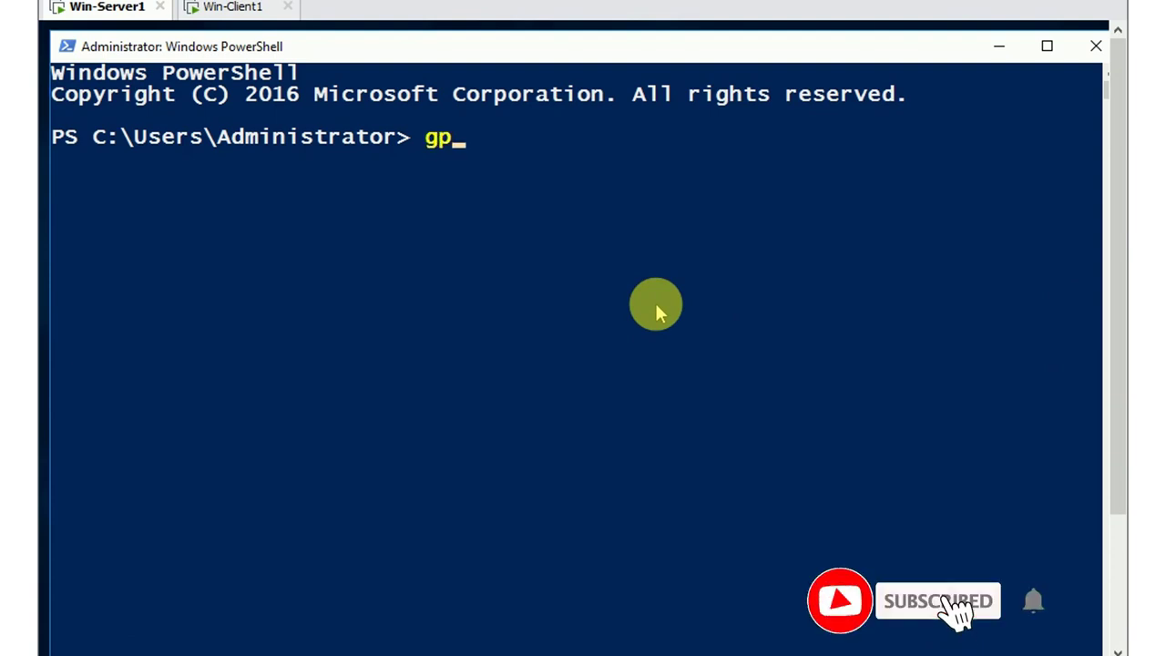
type("upda")
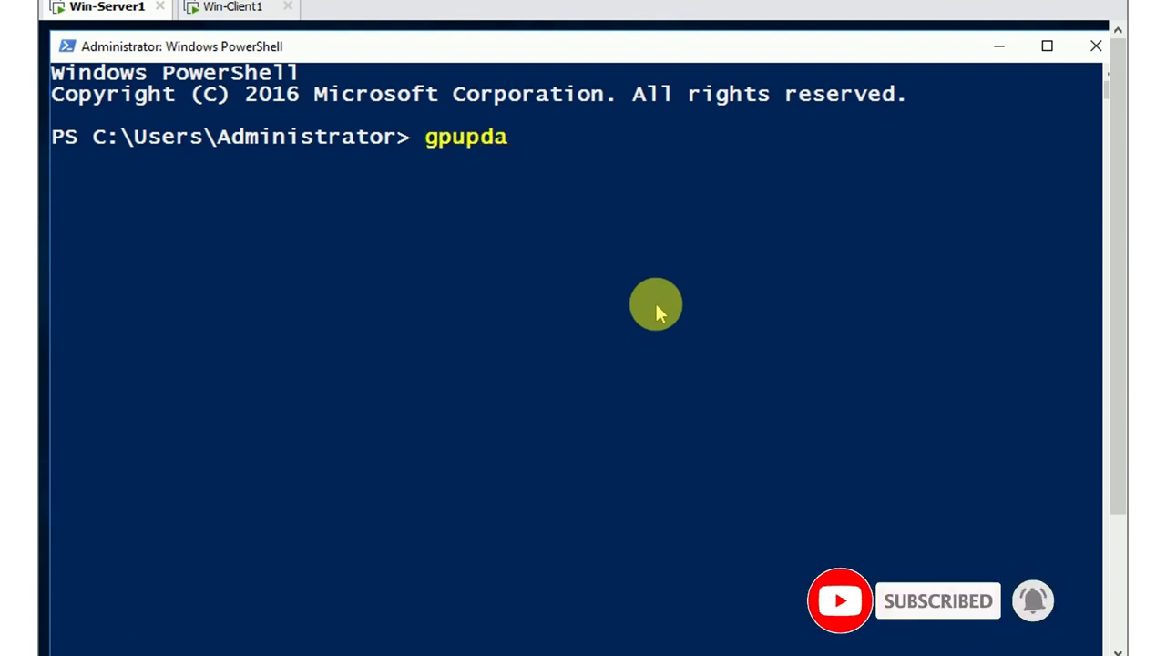
type("te /fo")
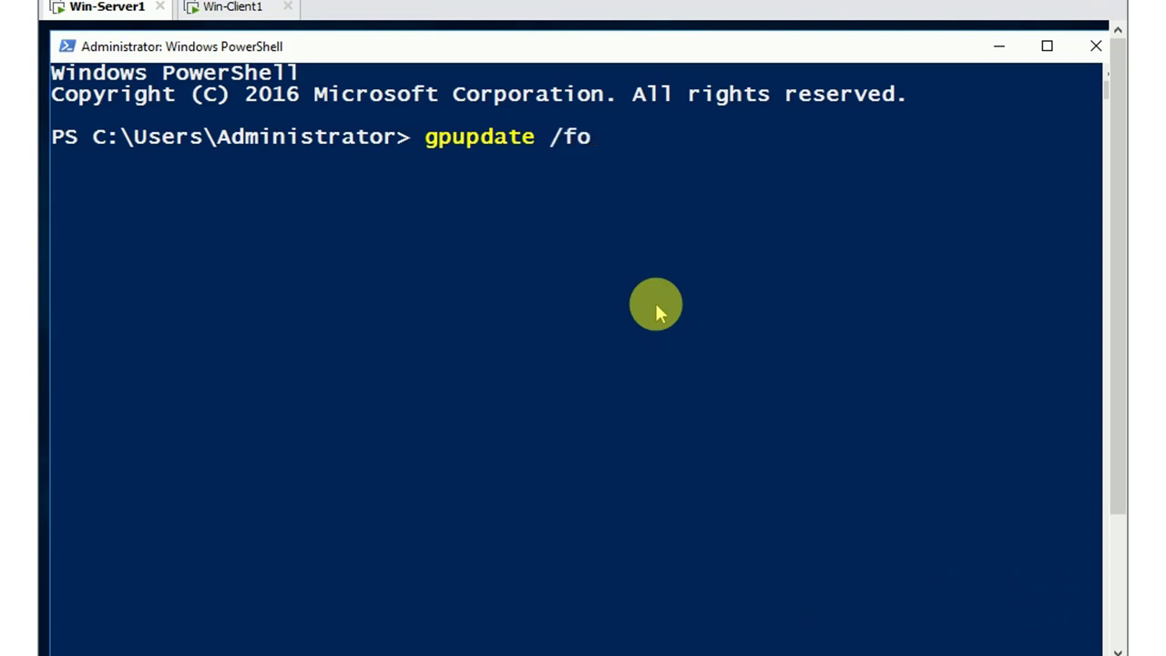
type("rvr")
key("BackSpace")
key("BackSpace")
type("ce")
key("Return")
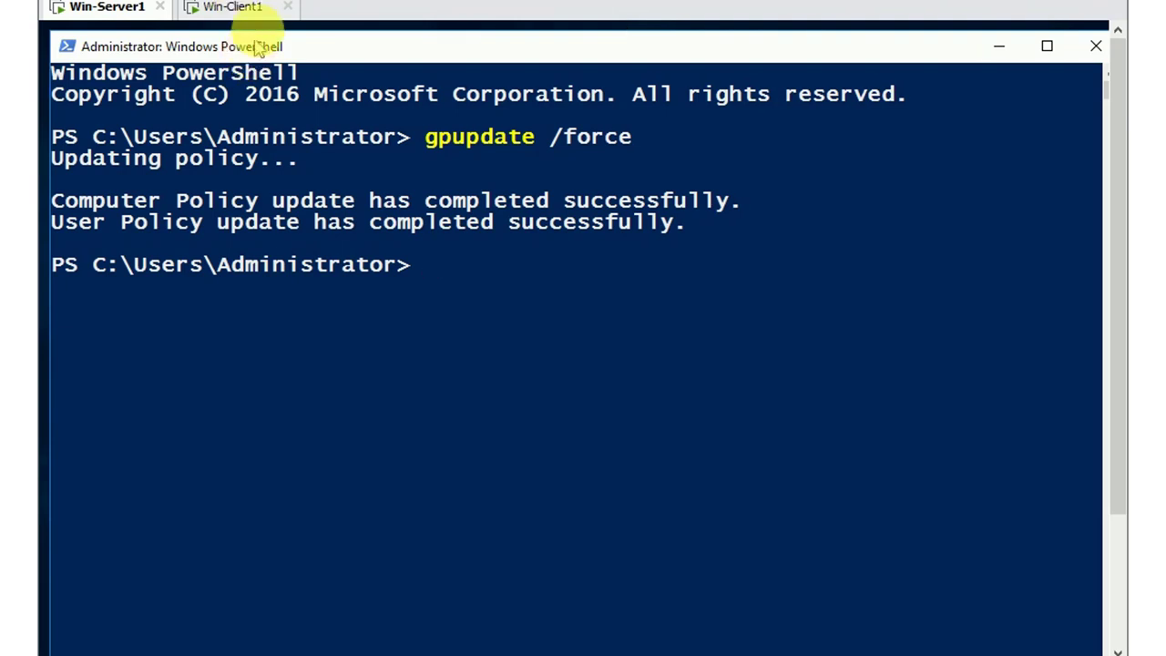
Step: Switch to the Win-Client1 virtual machine and open Windows PowerShell there
left_click(262, 8)
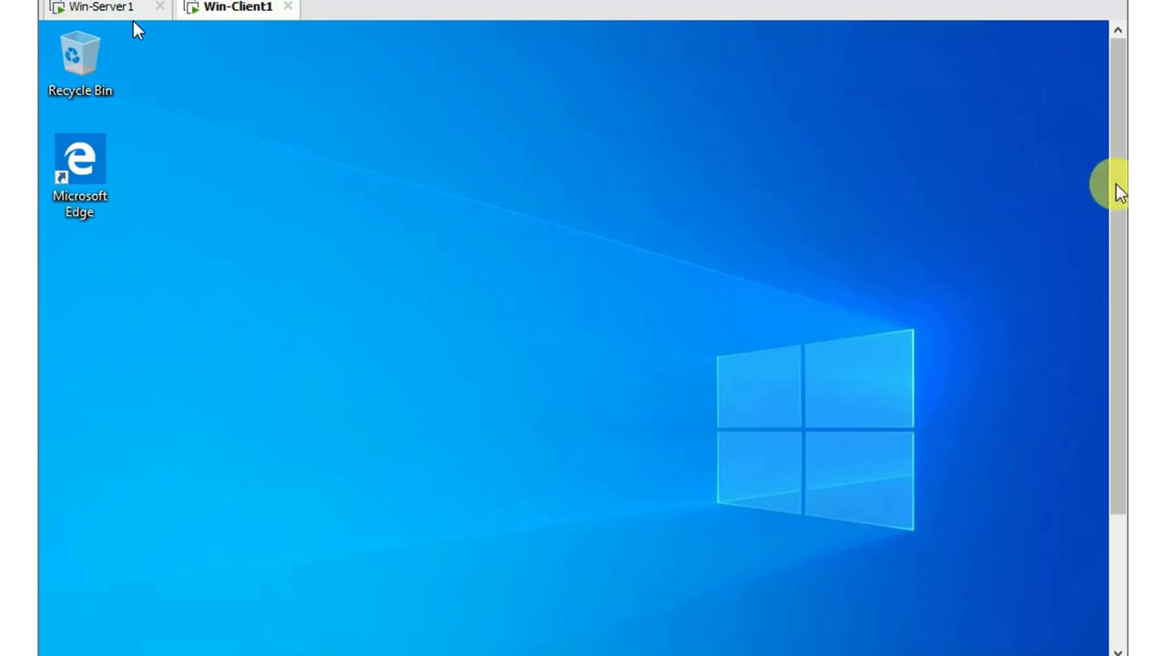
left_click_drag(1117, 187, 1117, 326)
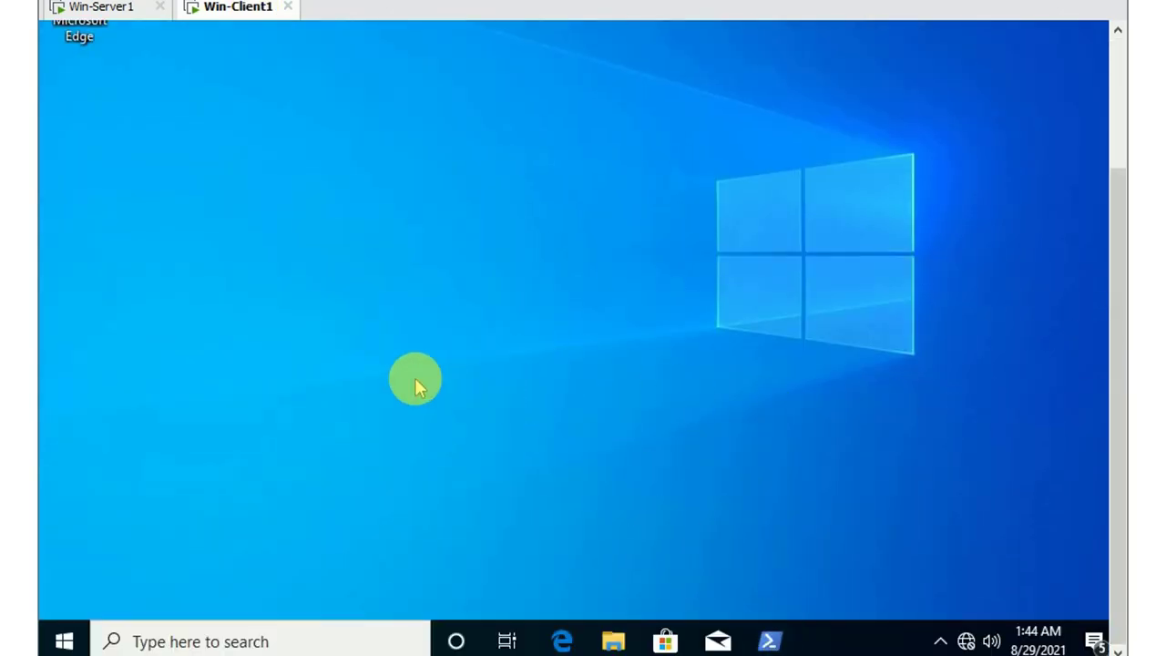
key("super+r")
left_click_drag(312, 384, 452, 220)
key("Return")
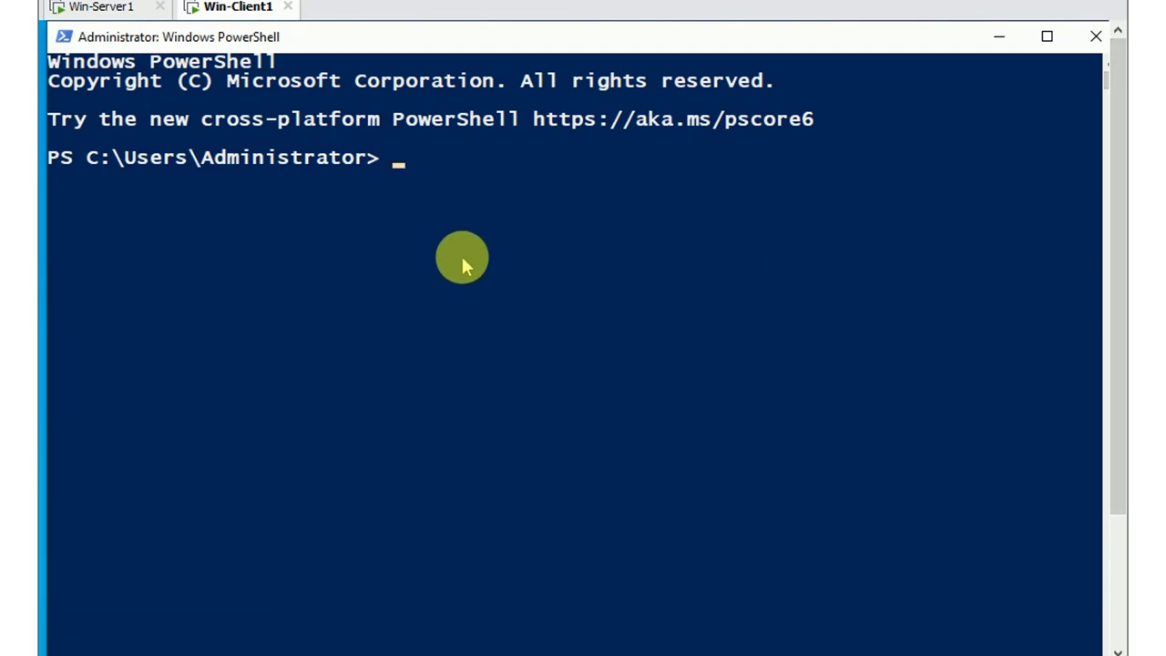
Step: Run gpupdate /force on Win-Client1 to refresh its group policies
type("gpupdate ")
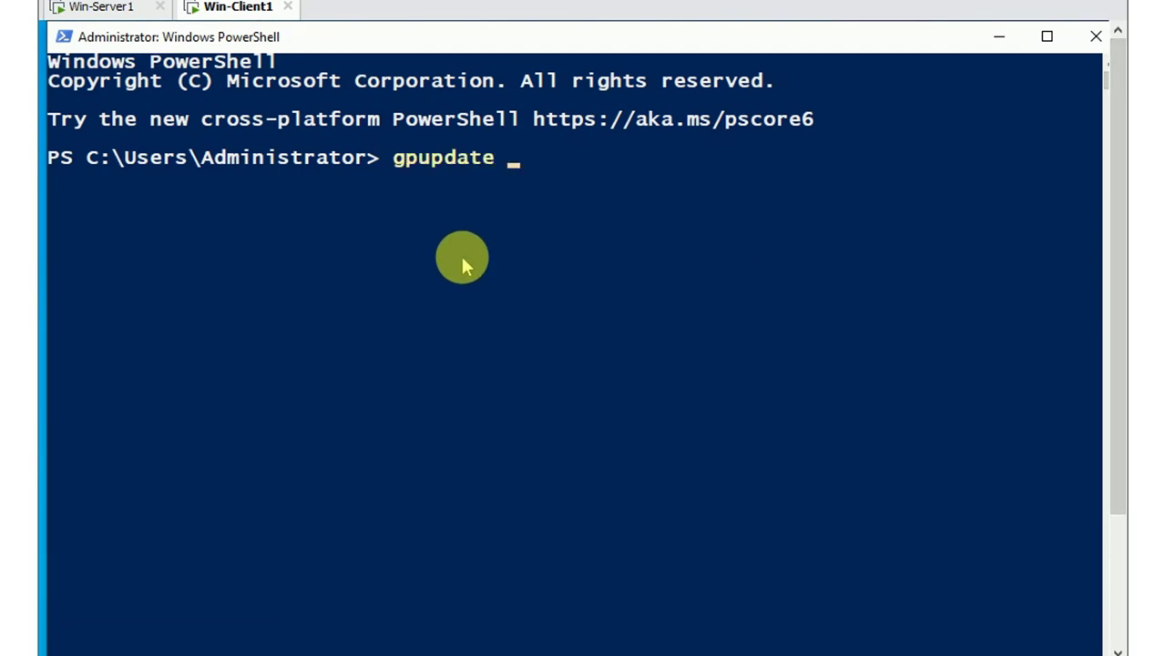
type("/forve")
key("BackSpace")
type("ce")
key("Return")
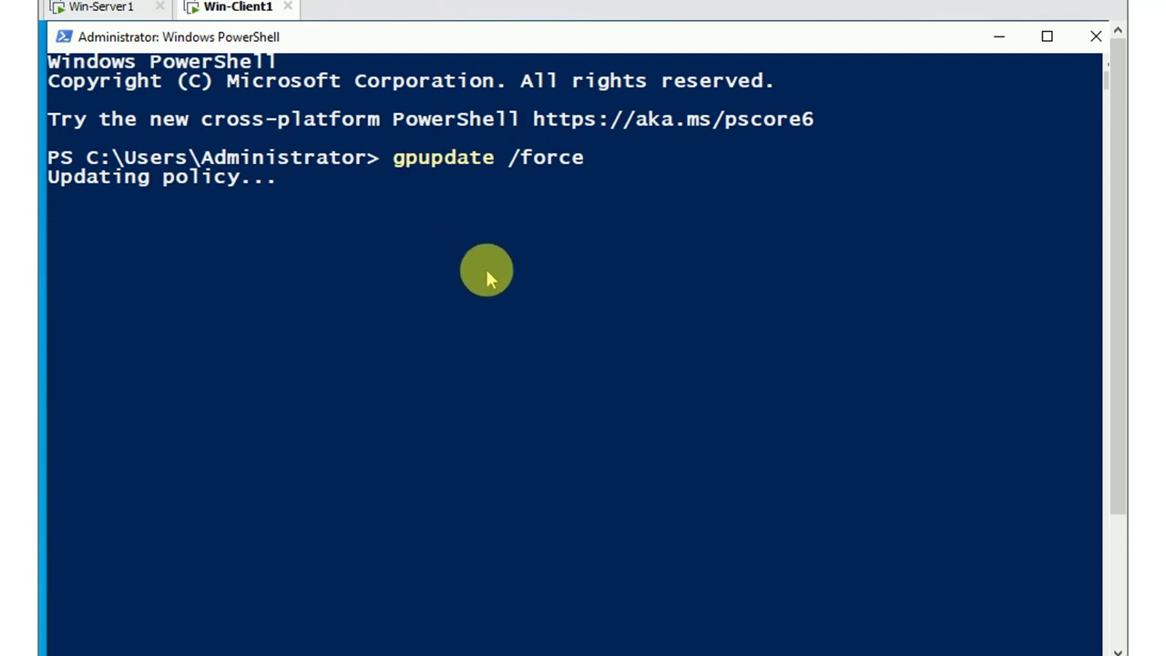
Step: Switch back to Win-Server1, minimize PowerShell, look into File Explorer's Network location and close the window
left_click(145, 8)
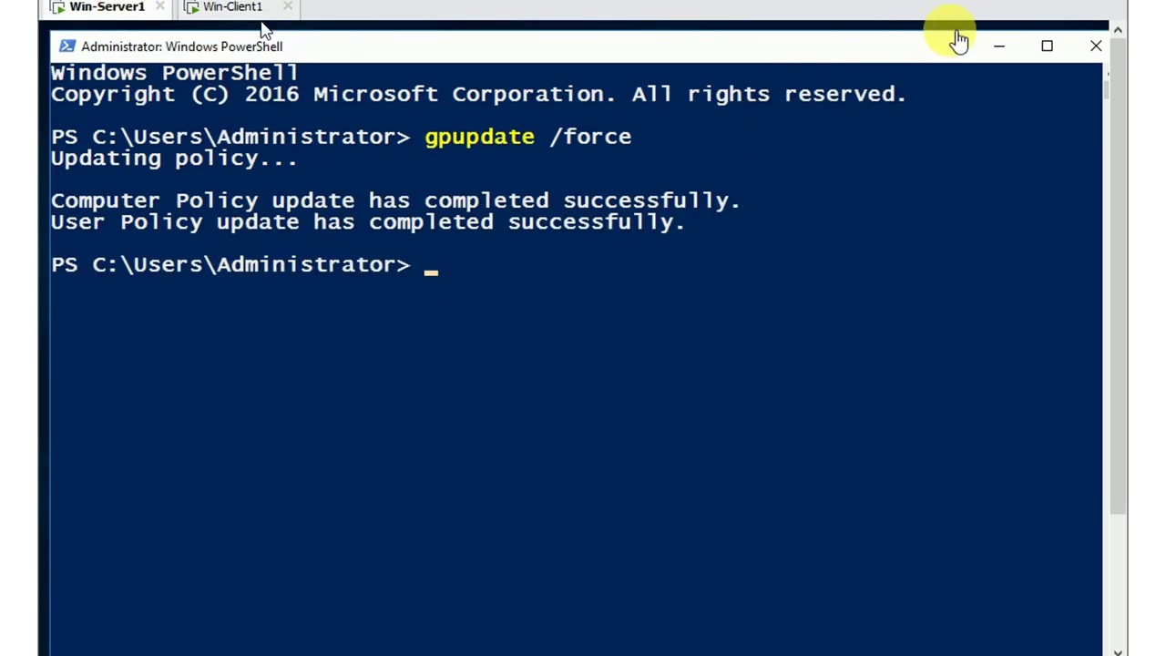
left_click(1000, 48)
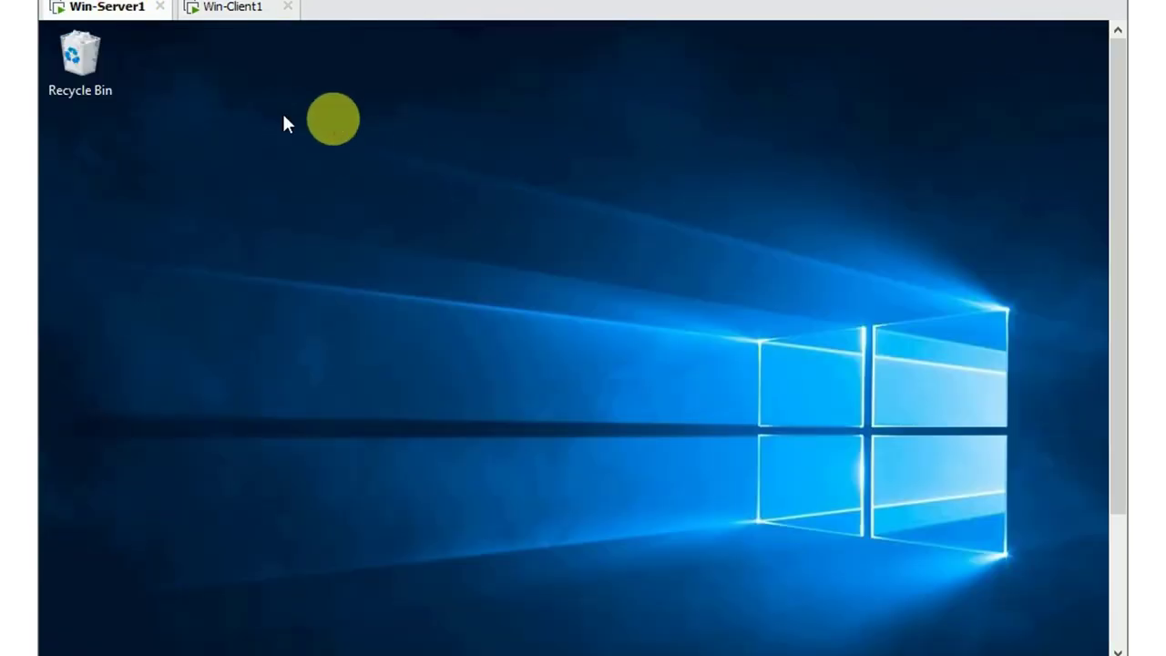
left_click_drag(1121, 137, 1115, 300)
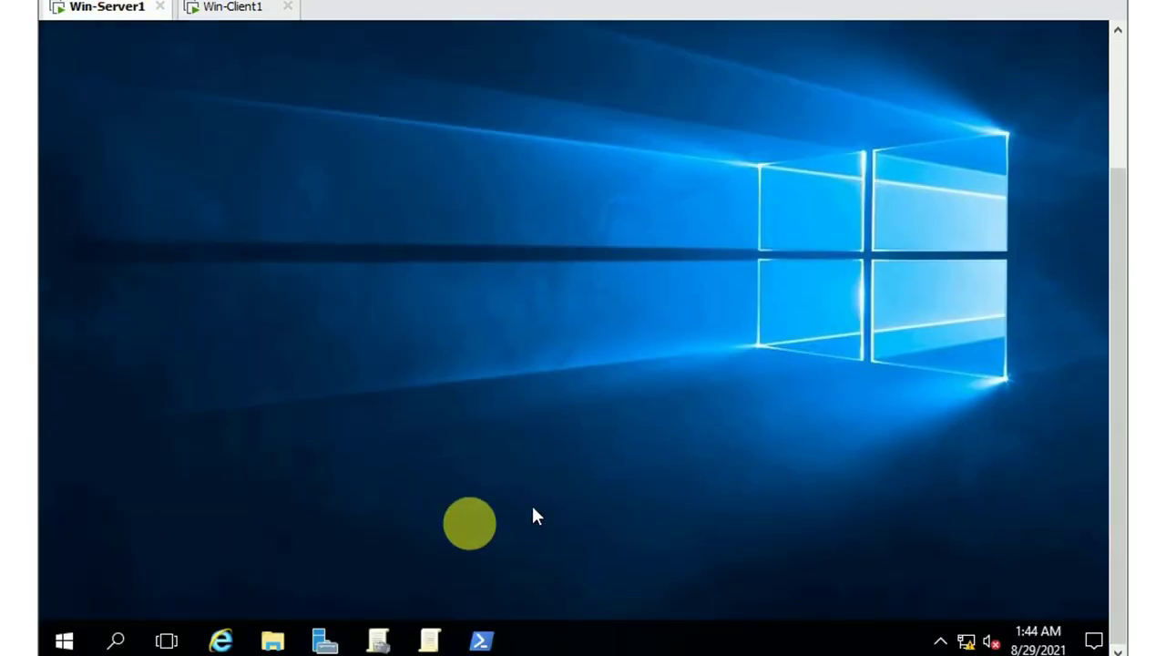
left_click(270, 641)
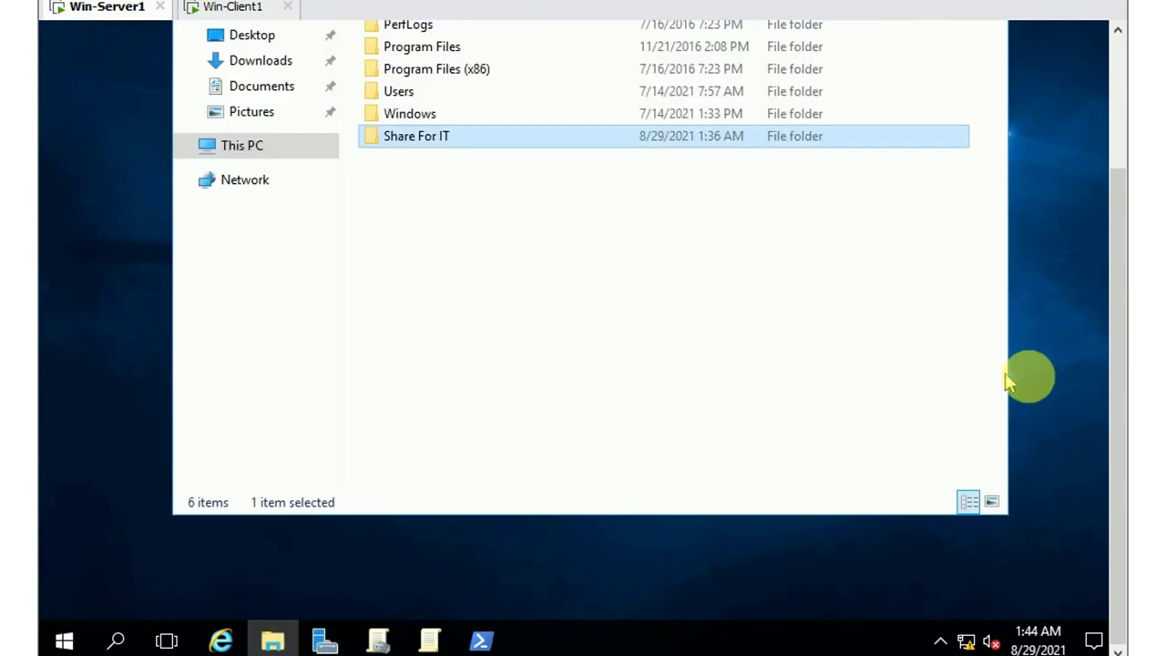
left_click_drag(1123, 432, 1120, 314)
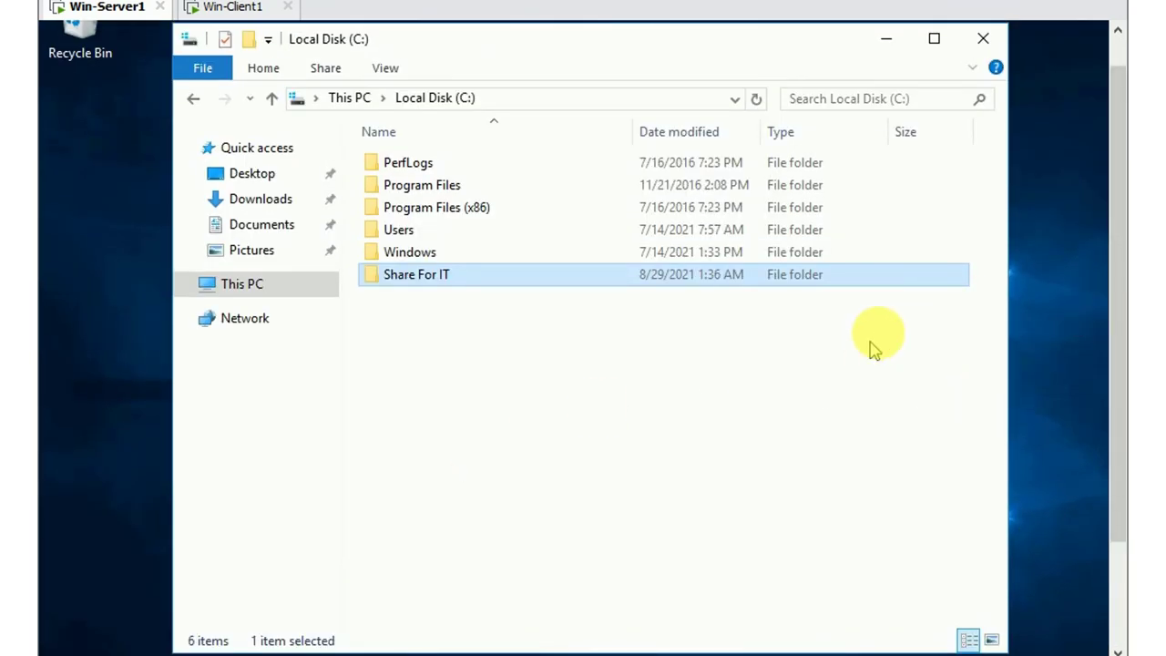
left_click(248, 321)
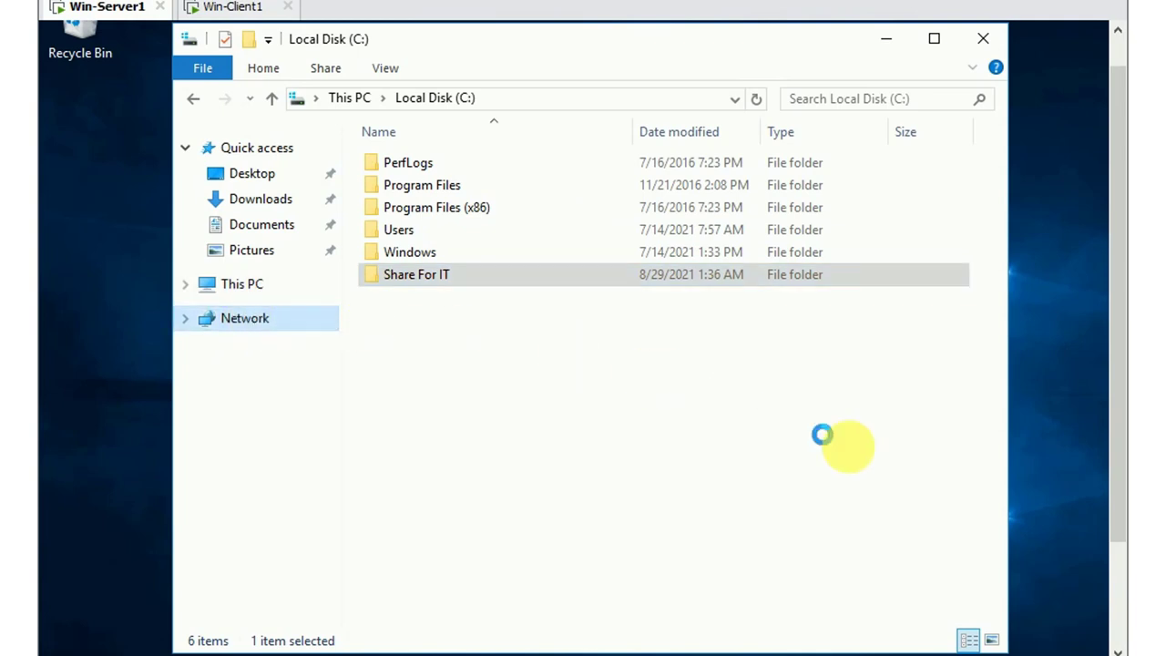
left_click(983, 38)
left_click_drag(1120, 188, 1115, 346)
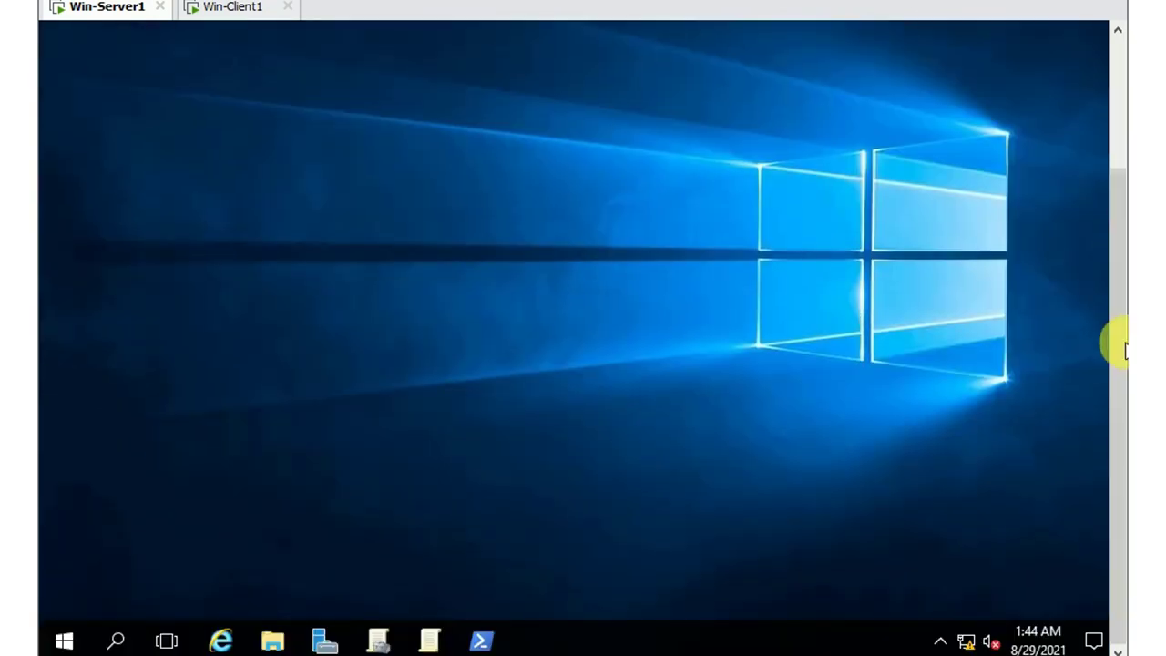
right_click(381, 259)
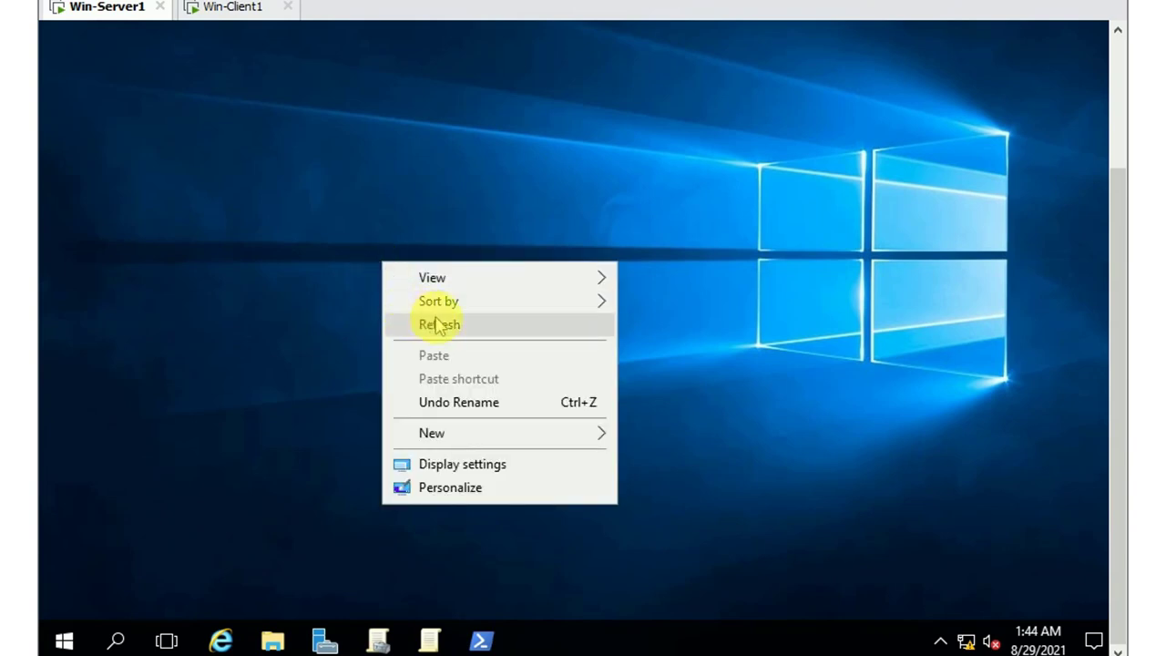
left_click(429, 321)
right_click(353, 228)
left_click(401, 292)
right_click(333, 215)
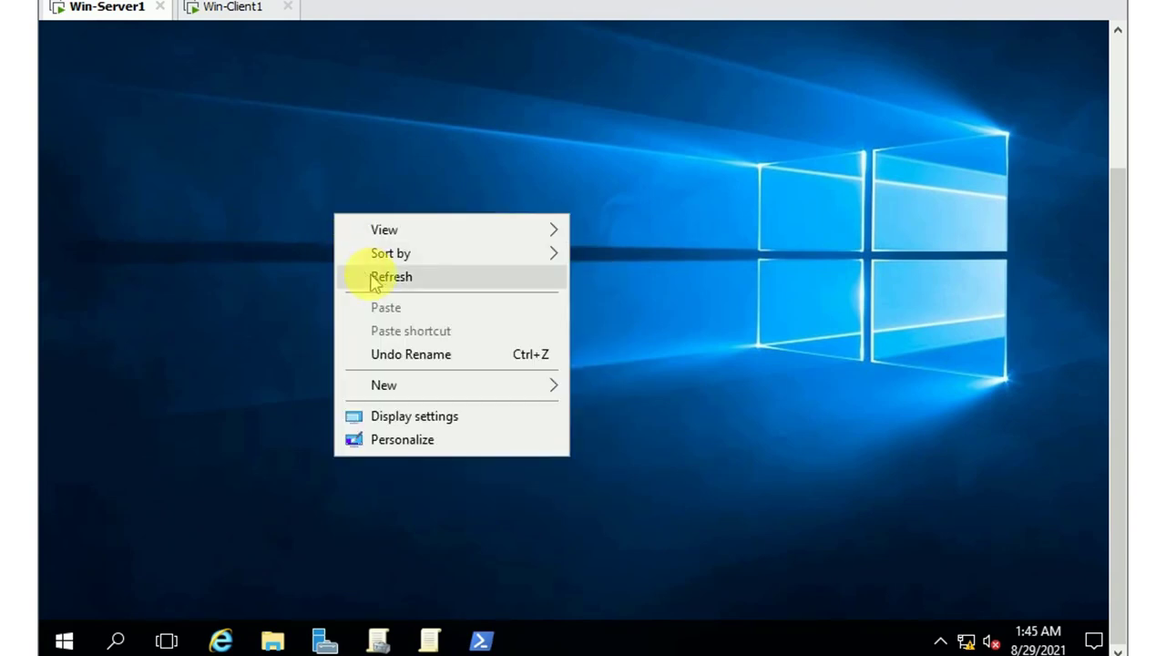
left_click(378, 279)
Step: Return to Win-Client1, minimize PowerShell and refresh the client desktop
left_click(239, 7)
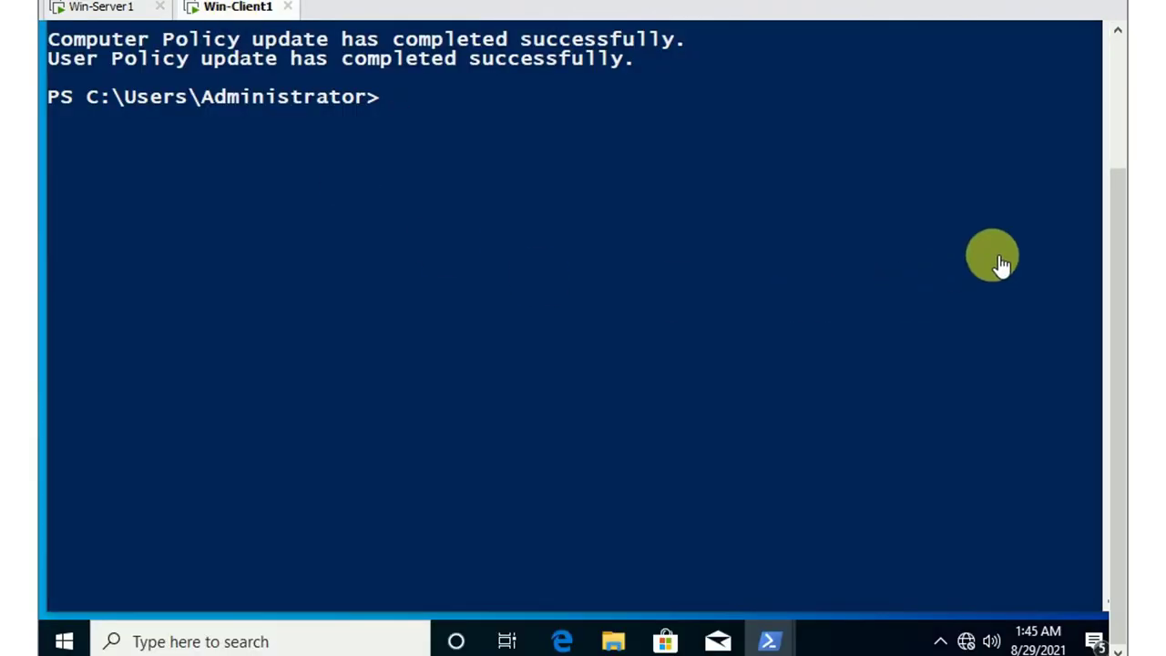
left_click_drag(1116, 294, 1120, 150)
left_click(1000, 34)
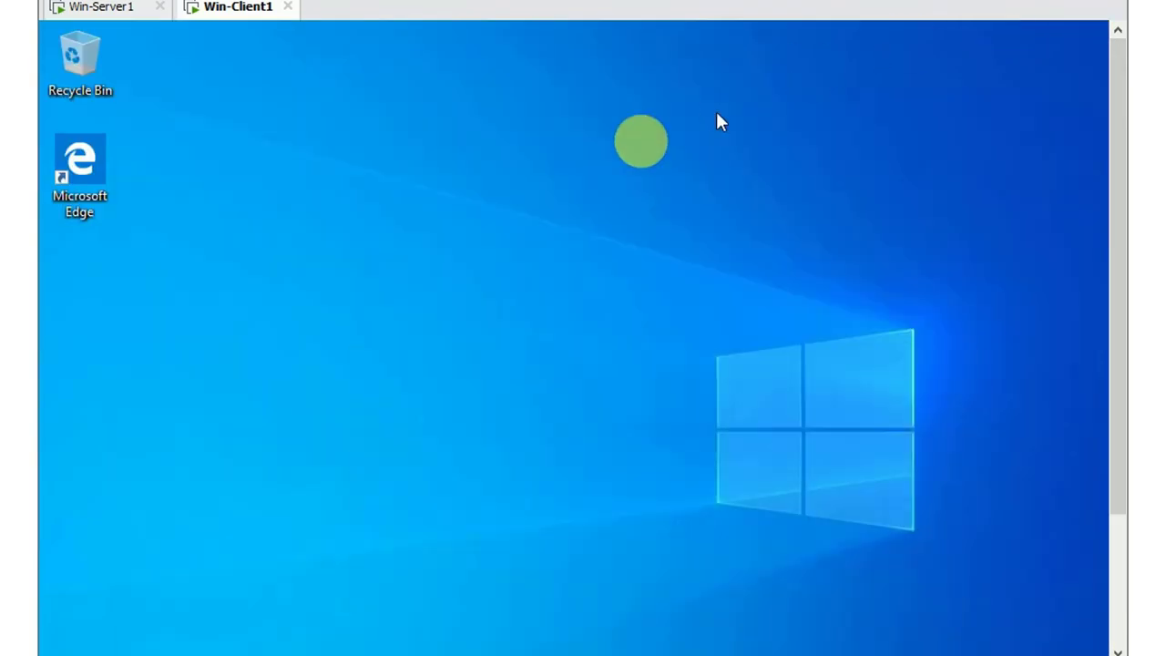
mouse_move(1115, 156)
left_mouse_down()
mouse_move(1115, 209)
mouse_move(1114, 146)
left_mouse_up()
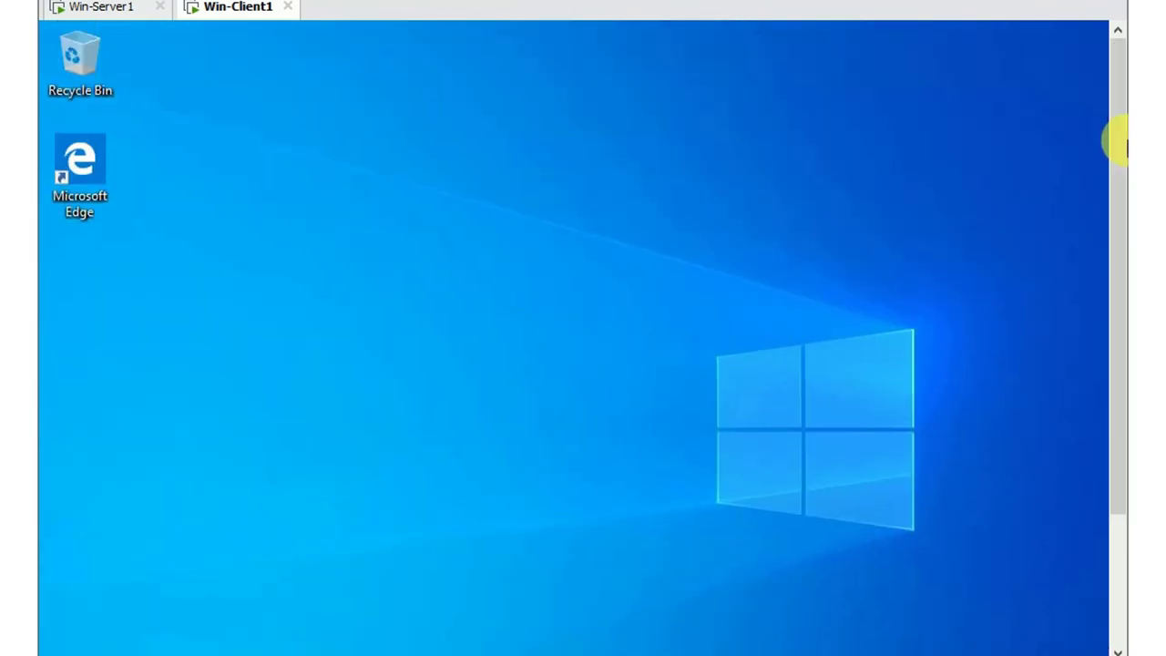
right_click(318, 208)
left_click(351, 263)
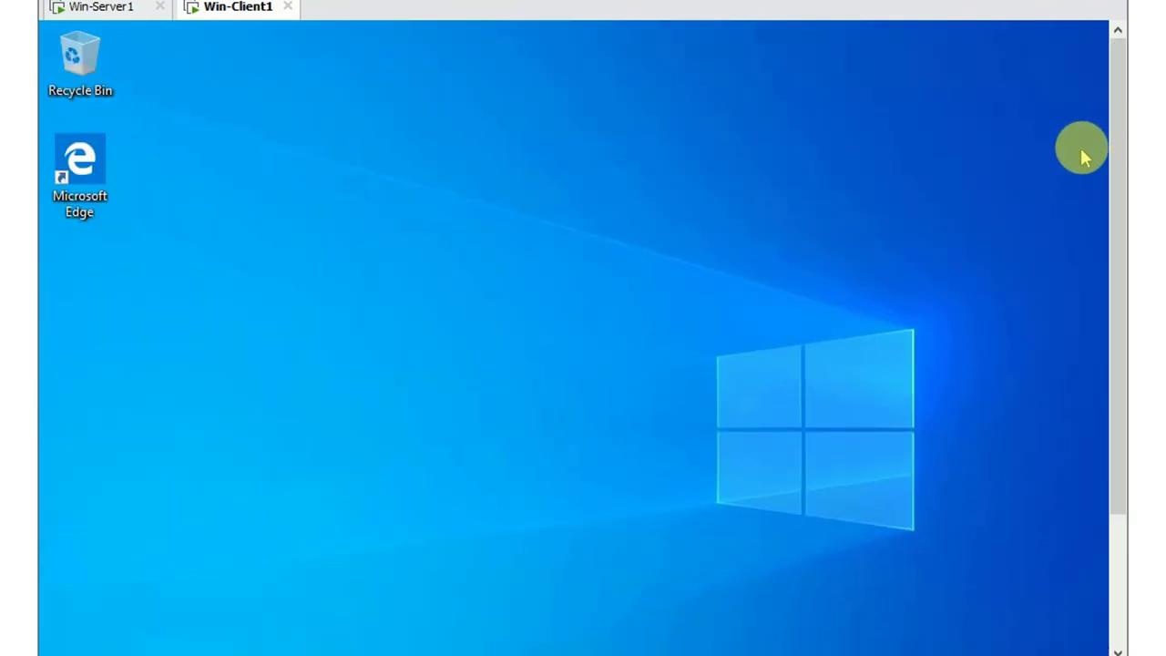
left_click_drag(1119, 155, 1094, 300)
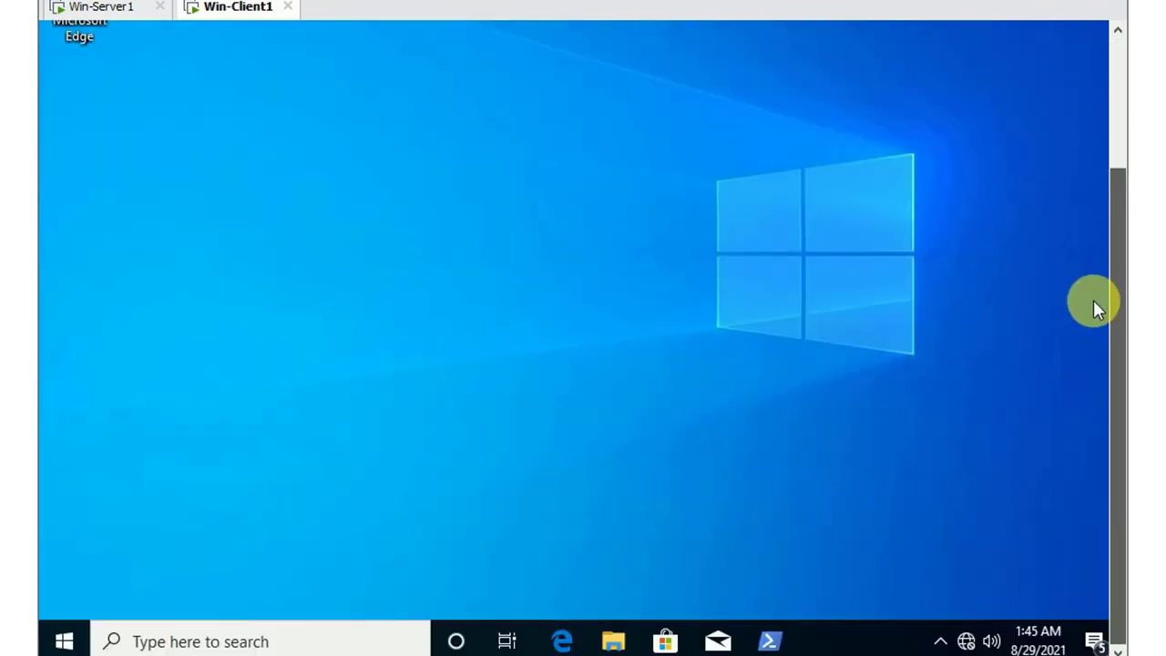
Step: Open File Explorer on Win-Client1 and check the network locations under This PC for the mapped drive H
left_click(609, 641)
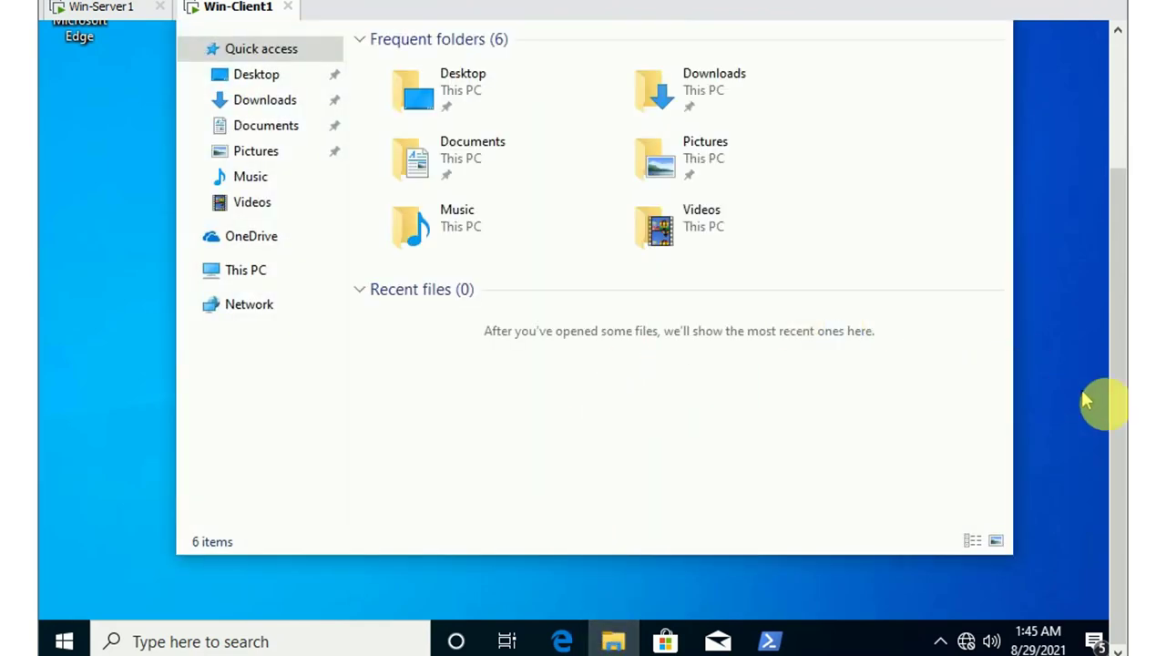
left_click_drag(1123, 434, 1114, 349)
left_click(233, 381)
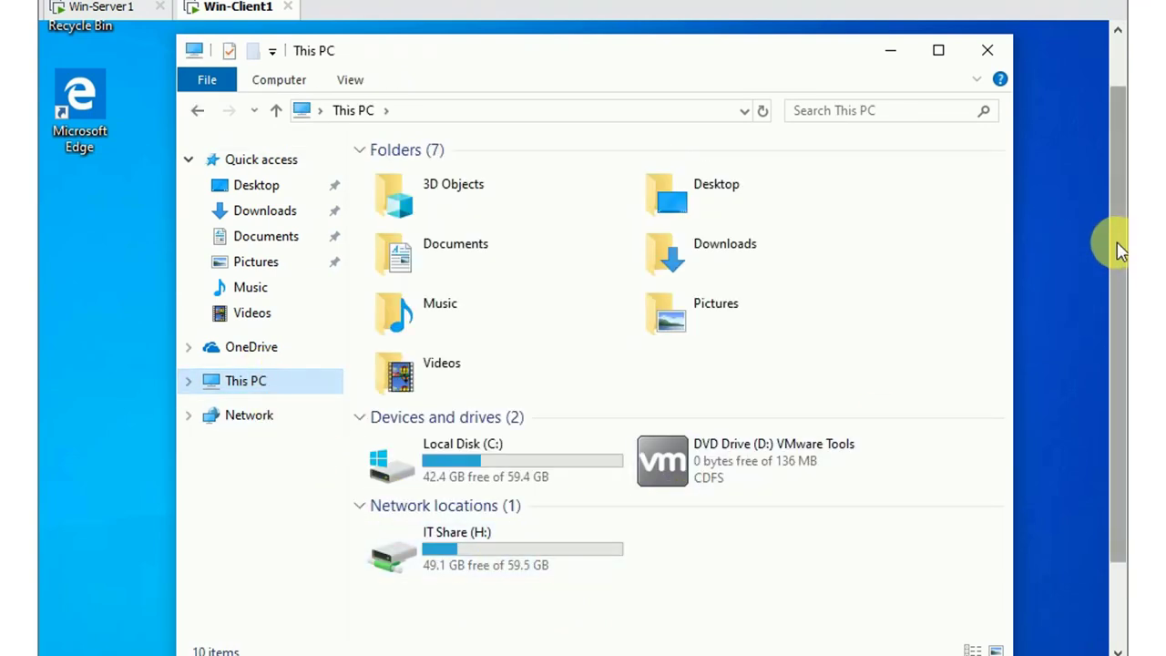
left_click_drag(1120, 247, 1122, 319)
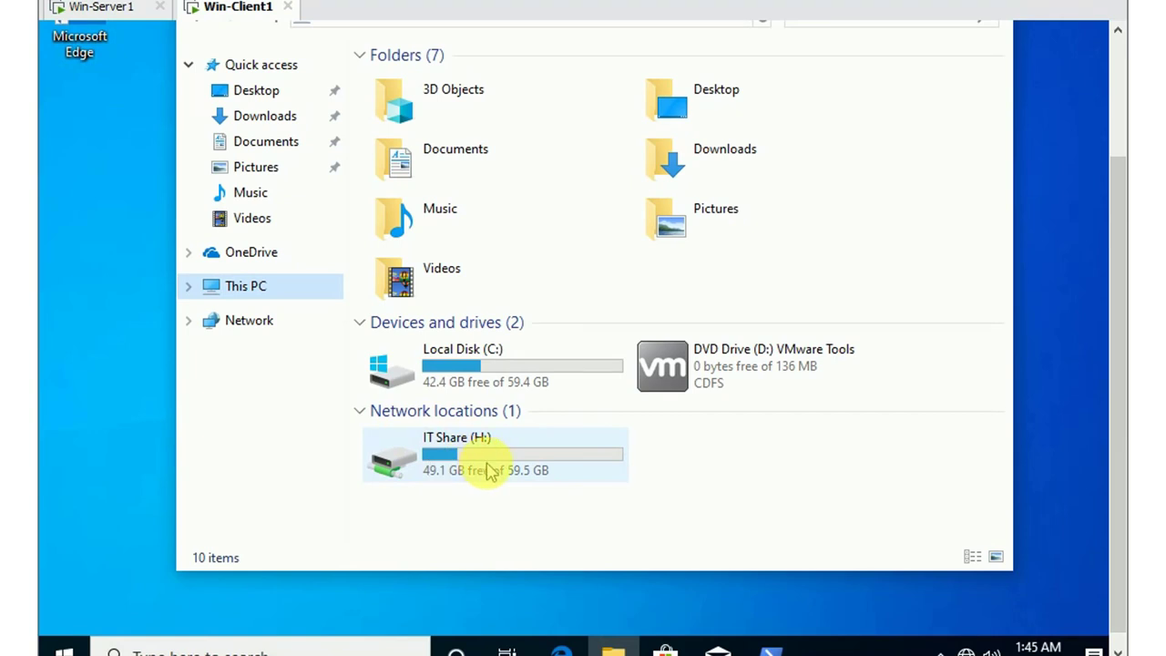
mouse_move(491, 471)
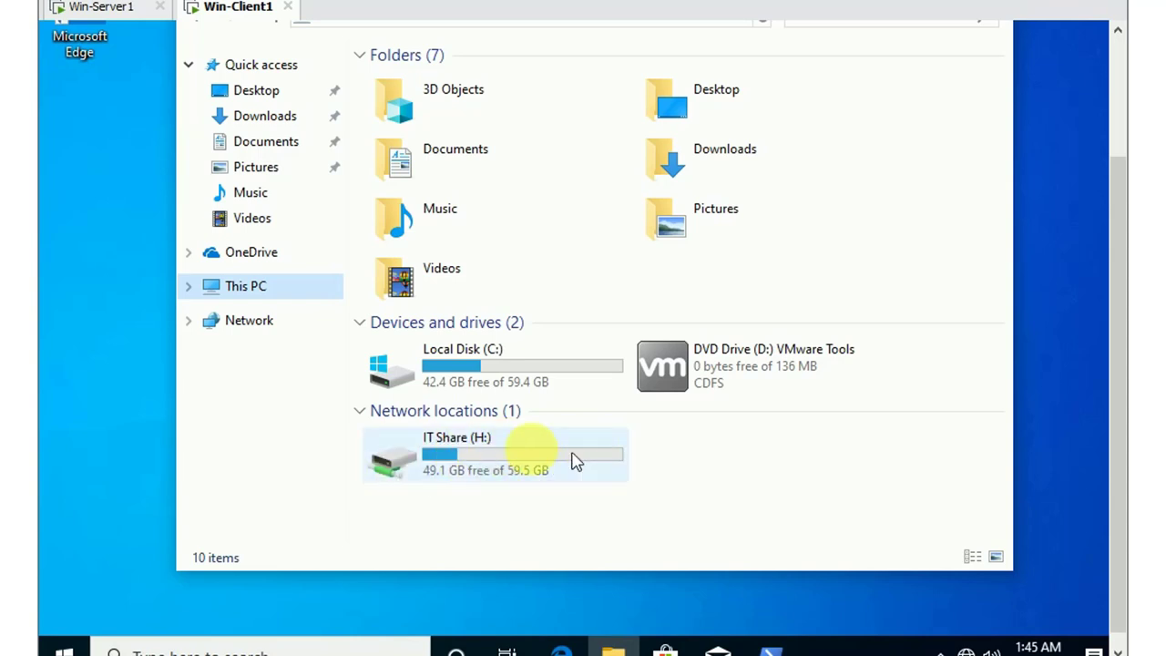
Step: Open the IT Share (H:) network drive and look through its contents
double_click(499, 467)
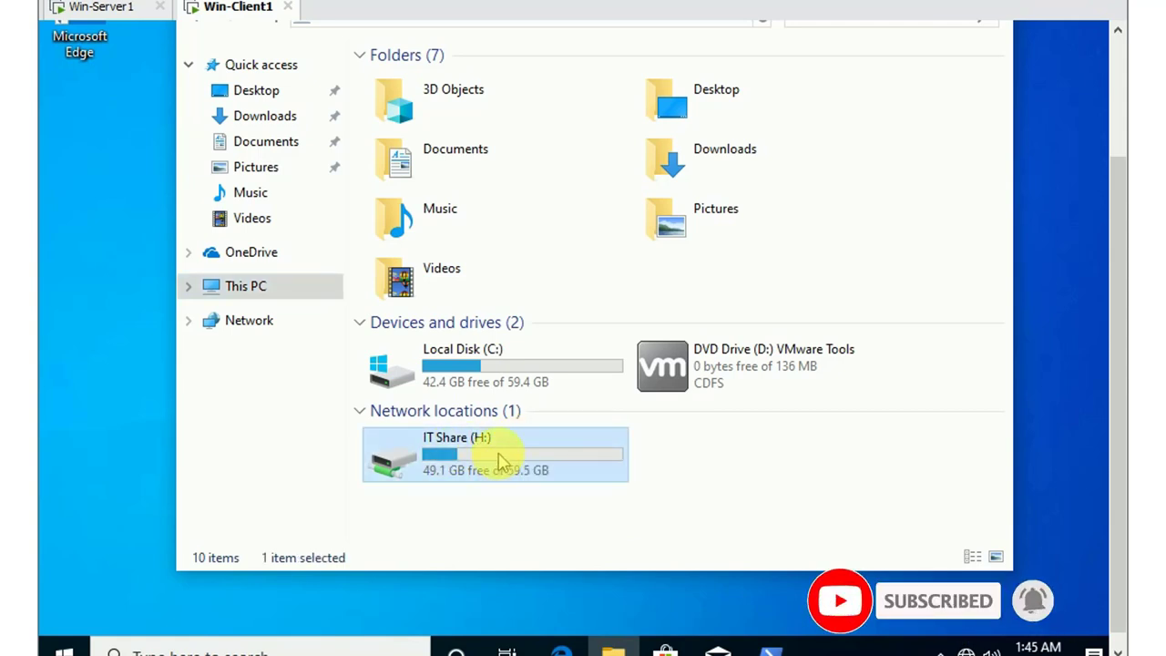
scroll(1121, 360, "up", 3)
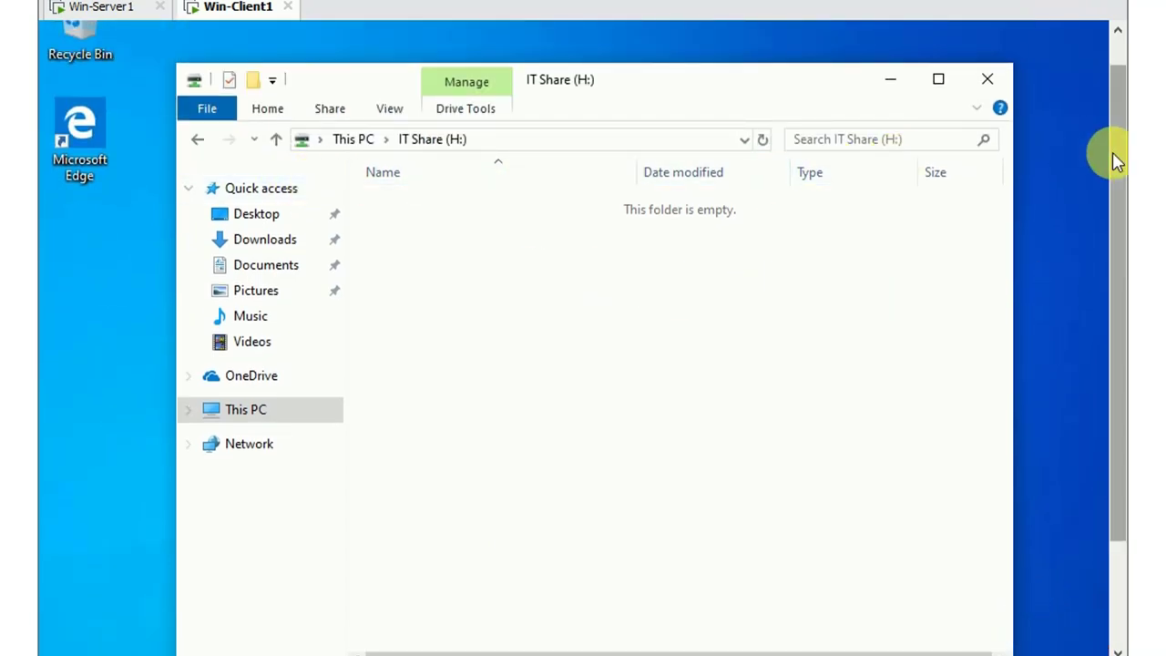
scroll(1114, 209, "down", 2)
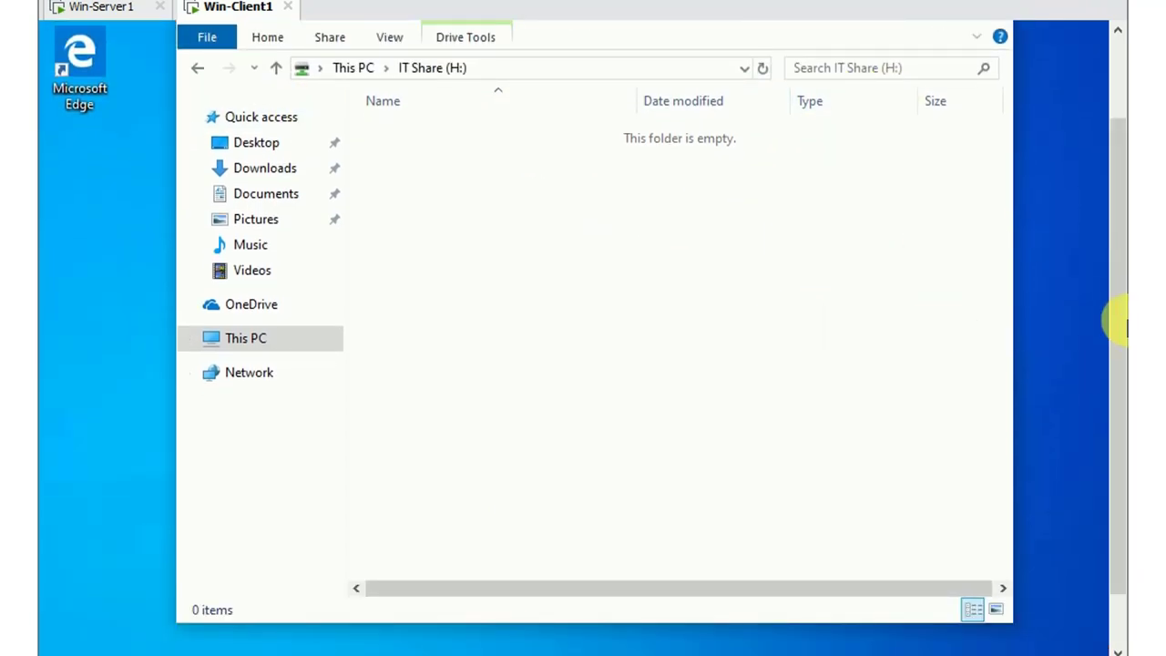
scroll(1115, 307, "up", 1)
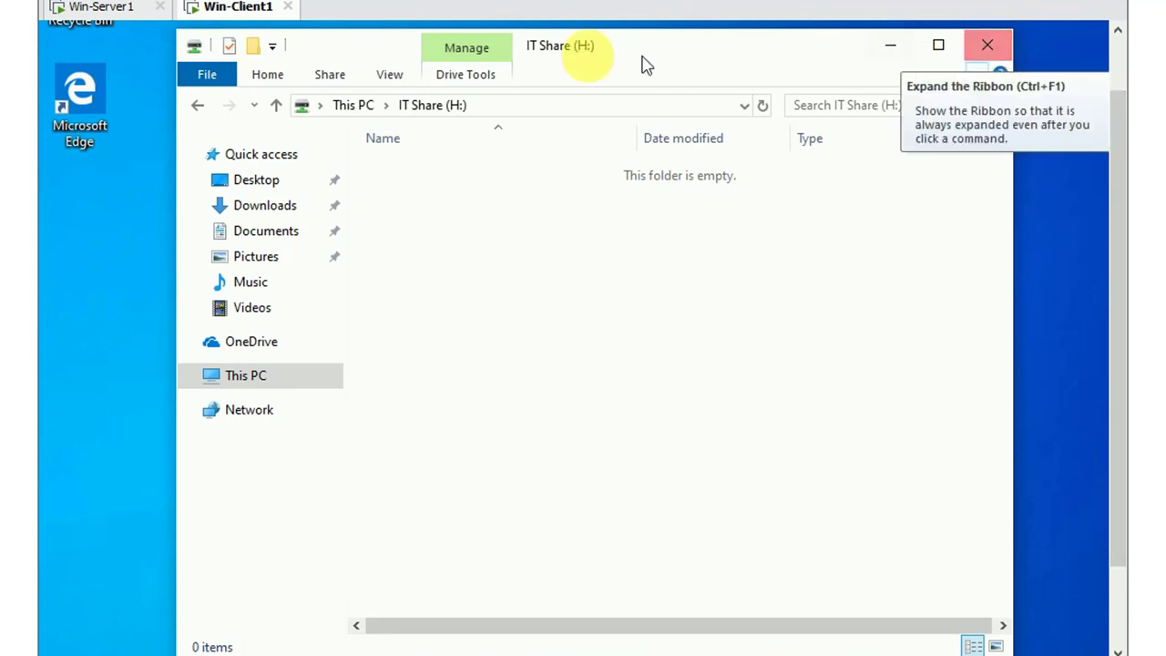
Step: Go back to This PC to review the mapped drive, and minimize the File Explorer window
left_click(196, 107)
left_click_drag(1120, 346, 1120, 326)
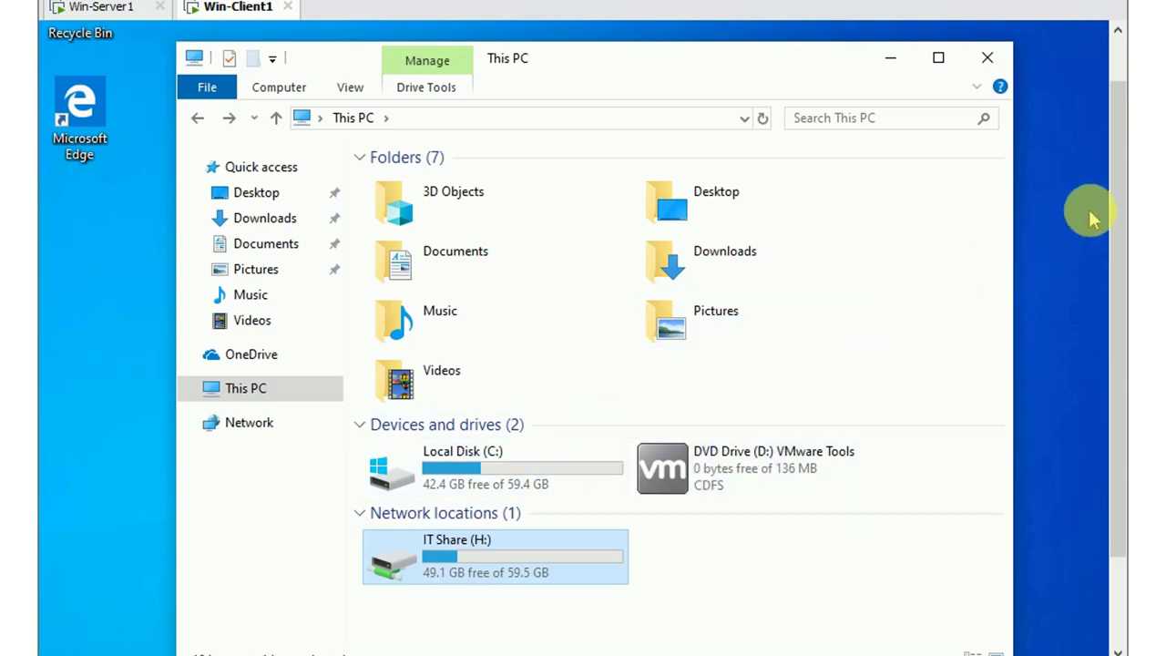
mouse_move(1117, 195)
left_mouse_down()
mouse_move(1119, 268)
mouse_move(1127, 208)
left_mouse_up()
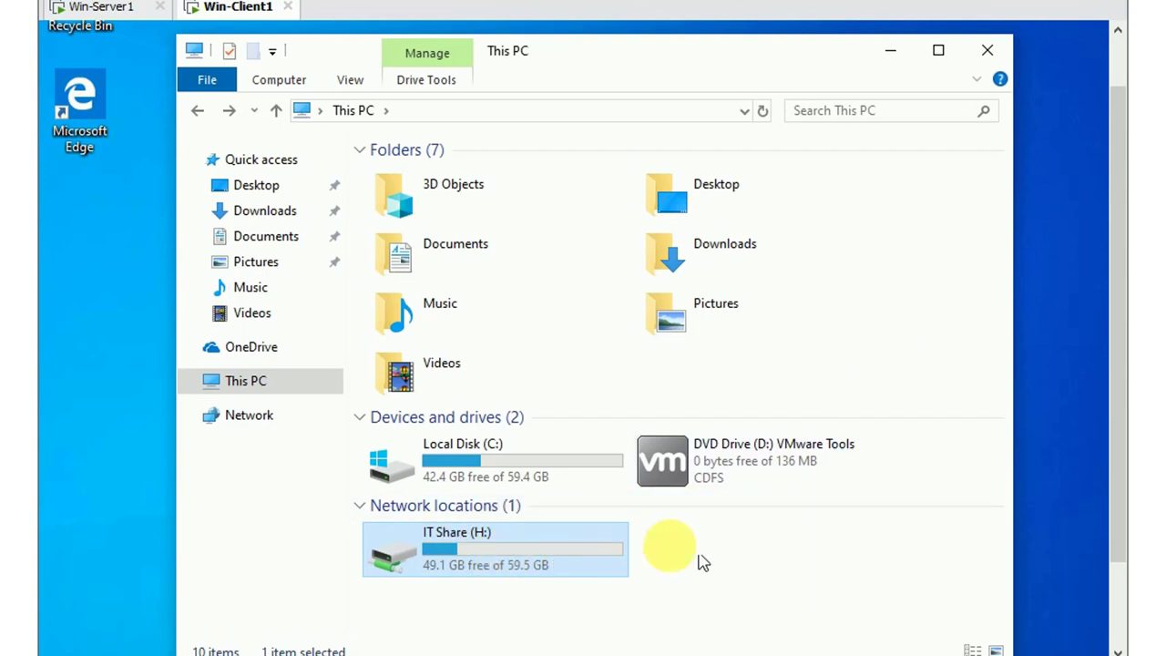
mouse_move(1119, 184)
left_mouse_down()
mouse_move(1119, 159)
mouse_move(1122, 180)
left_mouse_up()
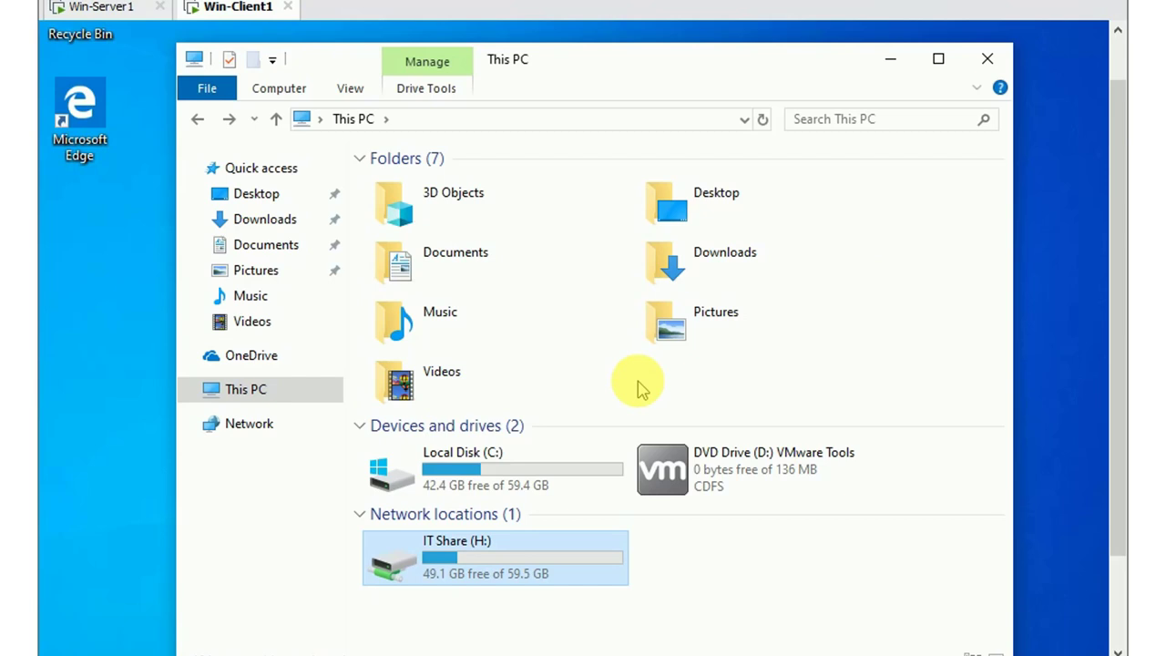
mouse_move(1120, 388)
left_mouse_down()
mouse_move(1128, 364)
mouse_move(1117, 383)
left_mouse_up()
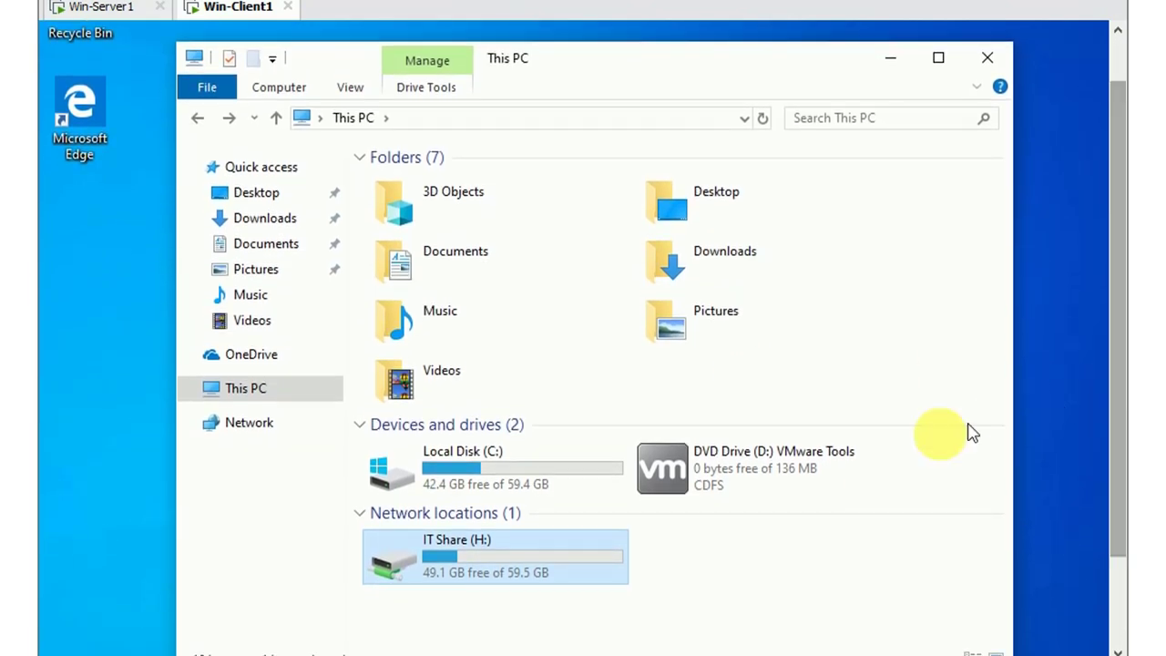
mouse_move(750, 493)
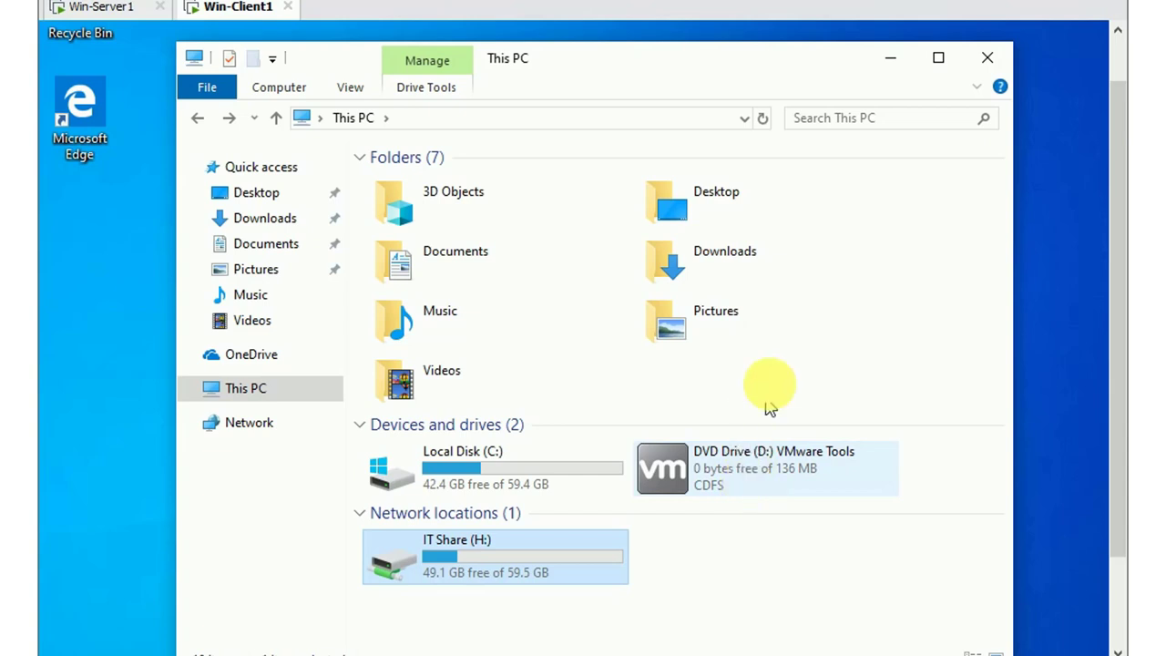
left_click(894, 63)
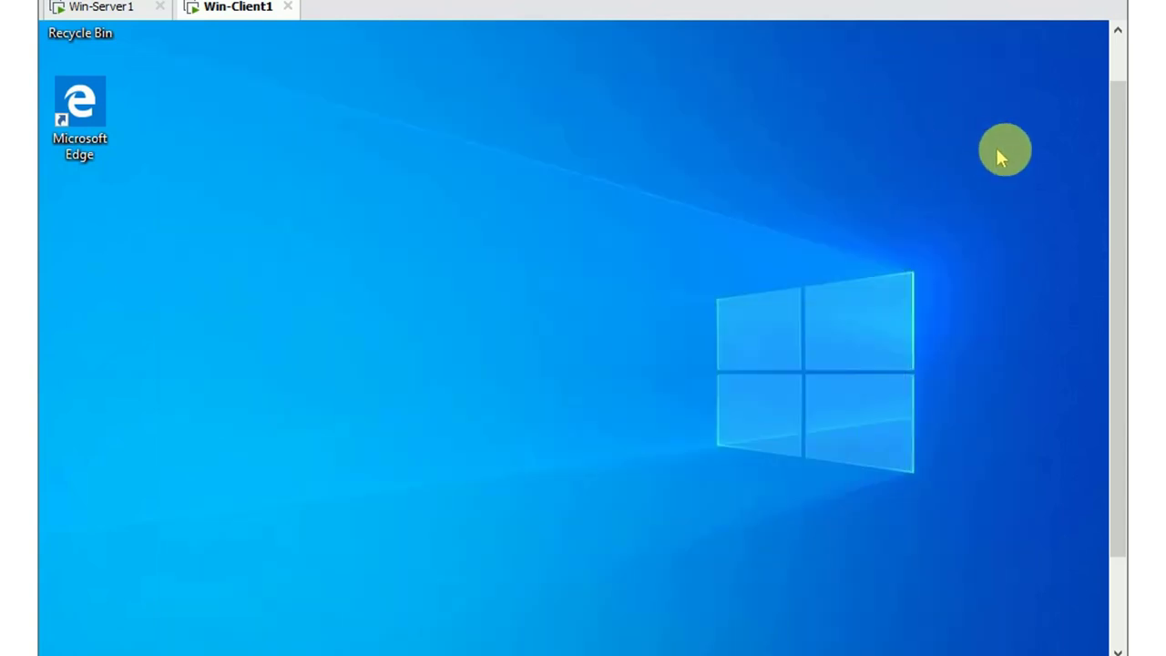
left_click_drag(1113, 211, 1119, 166)
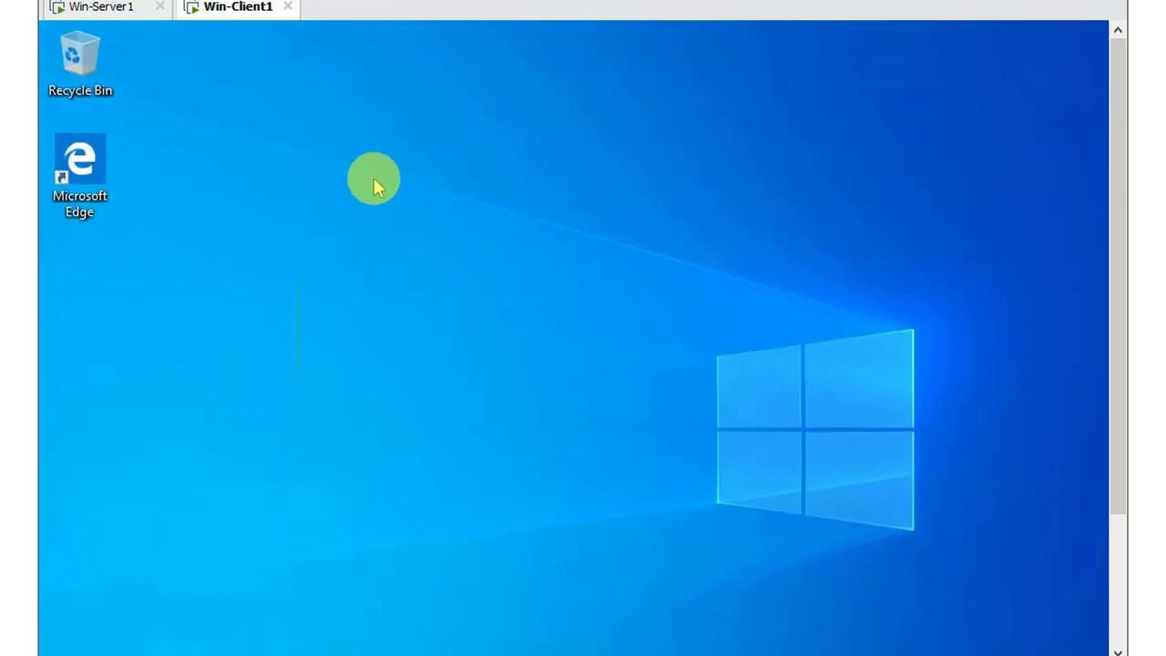